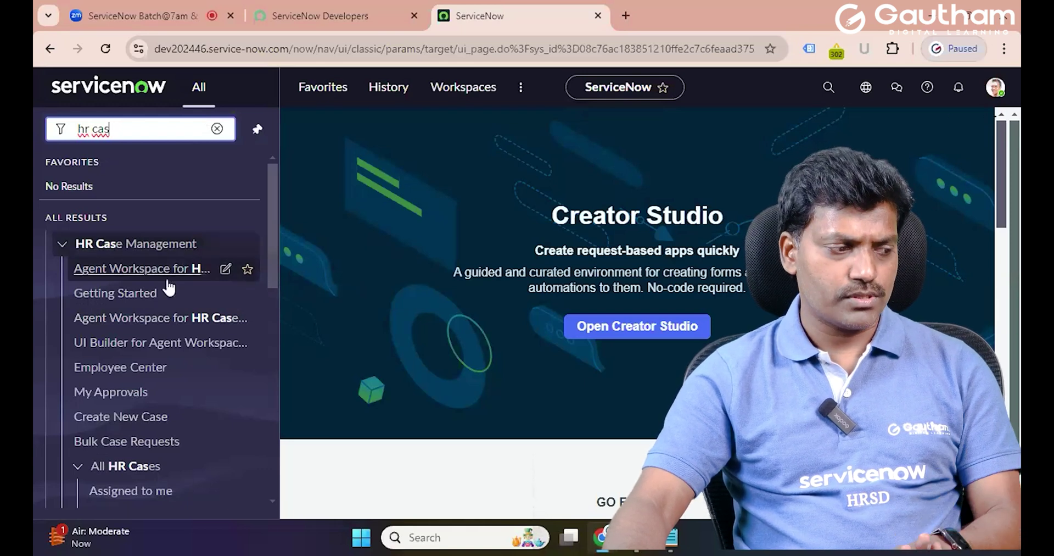
- Open the list of all HR cases under HR Case Management and start creating a new case
scroll(165, 295, "down", 3)
scroll(153, 240, "up", 3)
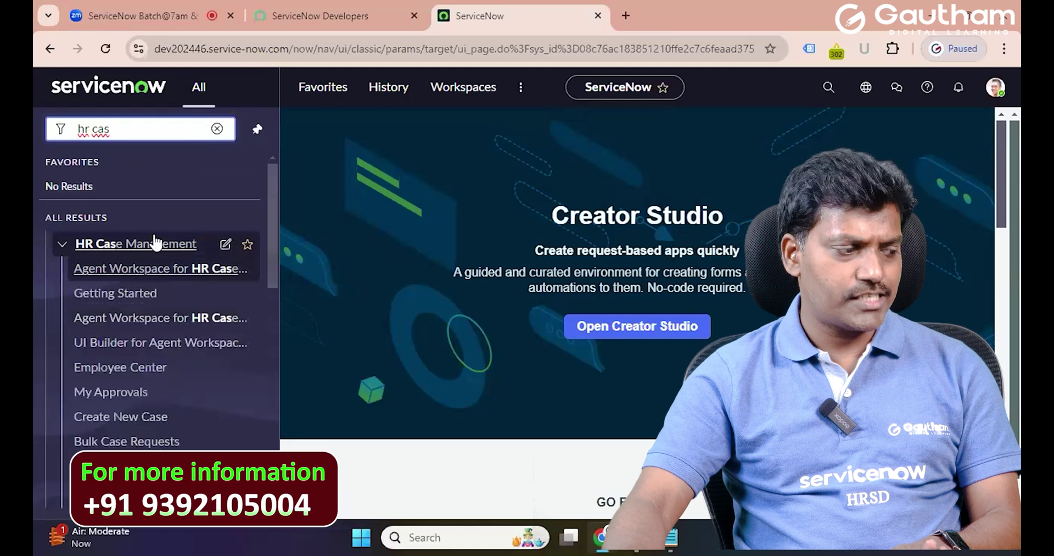
scroll(156, 242, "down", 2)
scroll(156, 242, "down", 1)
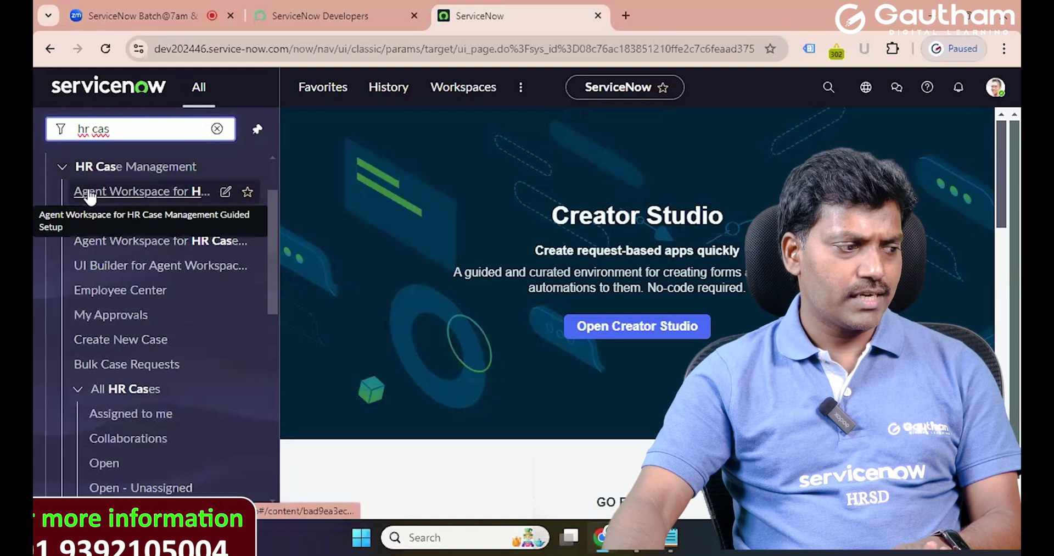
scroll(179, 358, "down", 3)
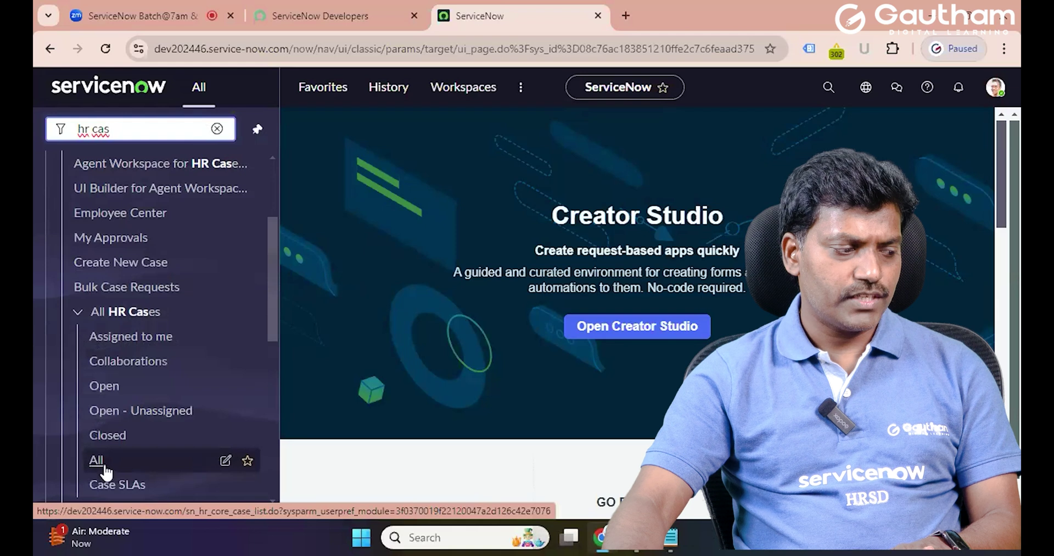
left_click(99, 461)
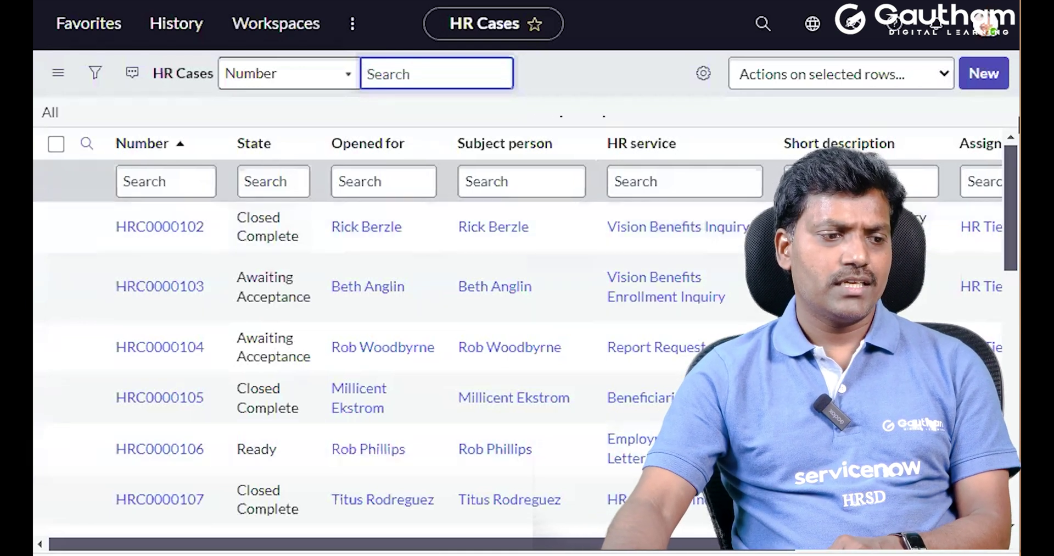
left_click(983, 68)
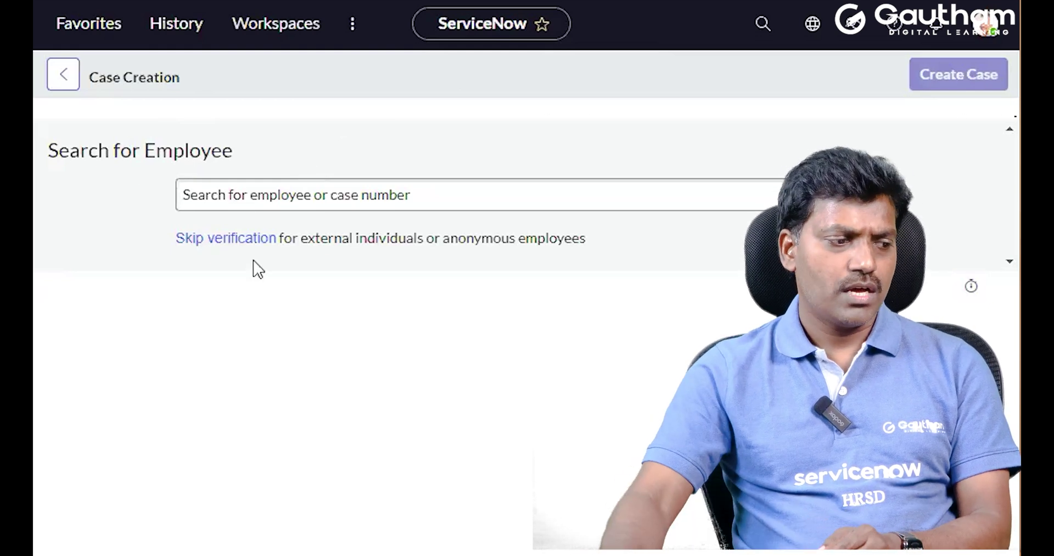
- Search for the employee by the first letters of the name and select the first matching person for the case
left_click(279, 203)
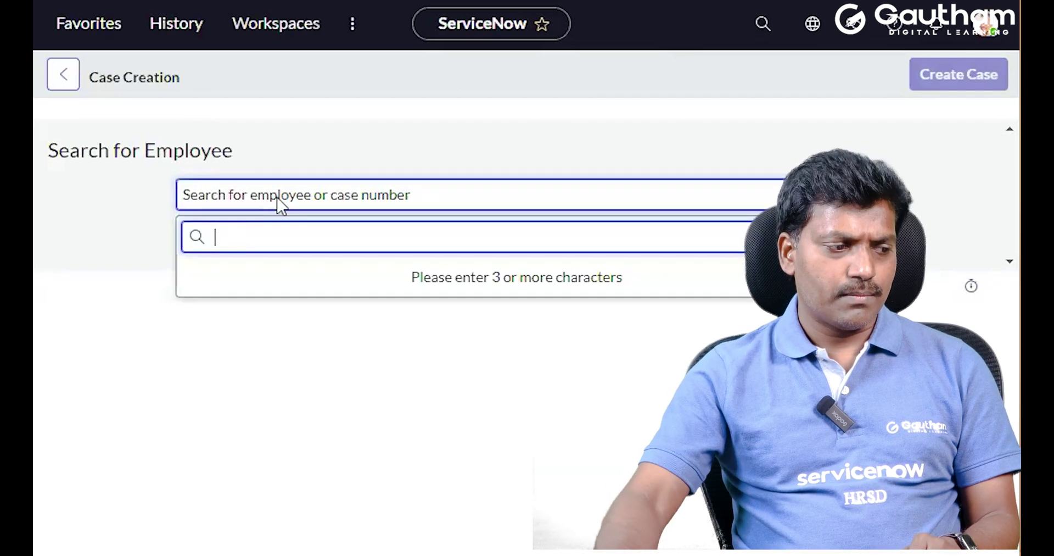
left_click(279, 204)
left_click(279, 204)
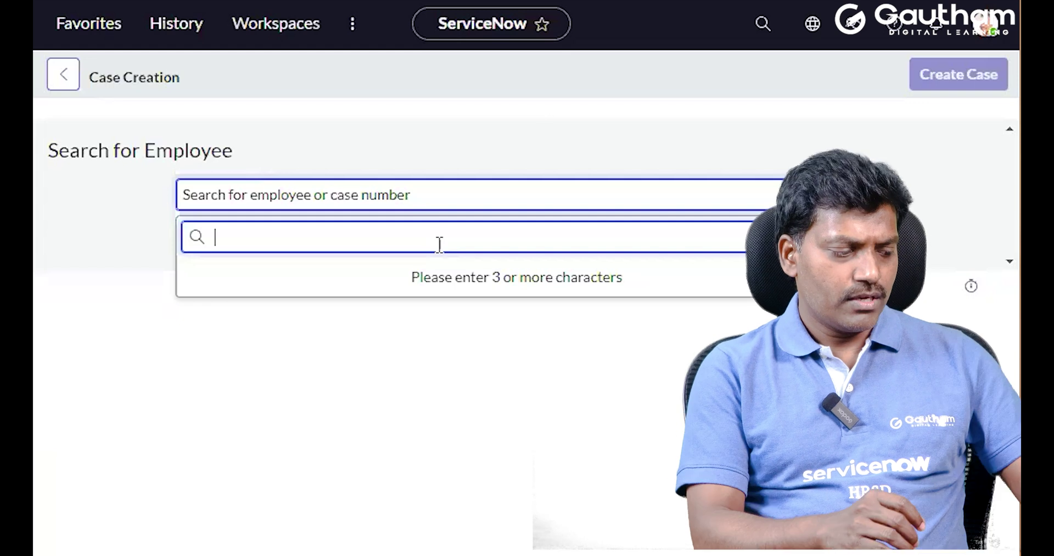
type("abe")
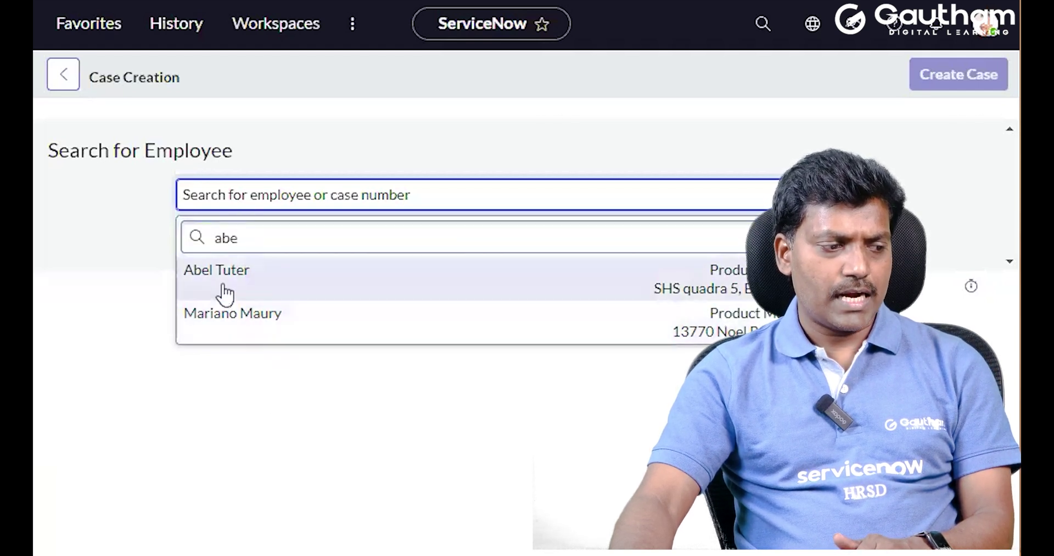
left_click(223, 293)
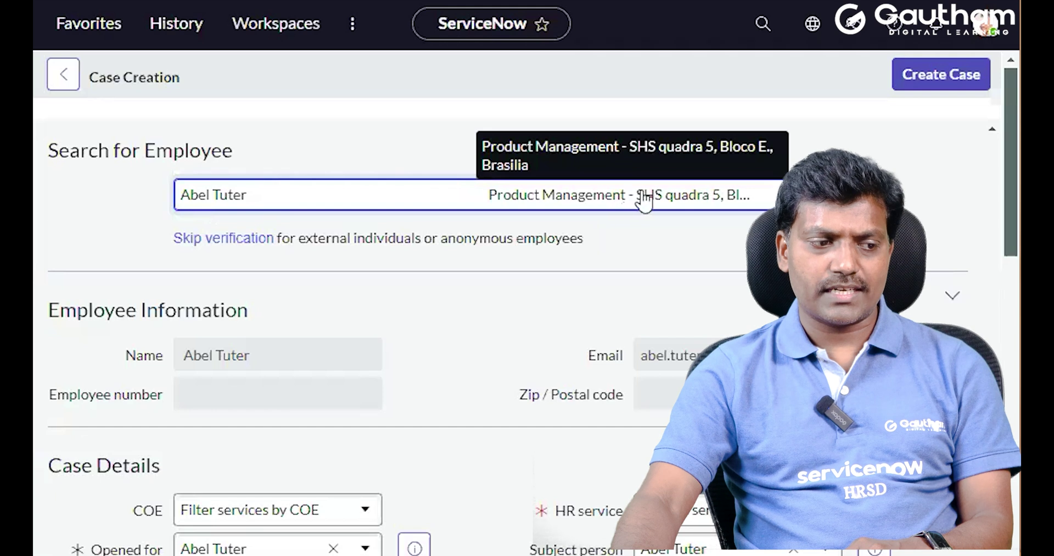
- Set the COE in the case details to HR Case
scroll(366, 352, "down", 2)
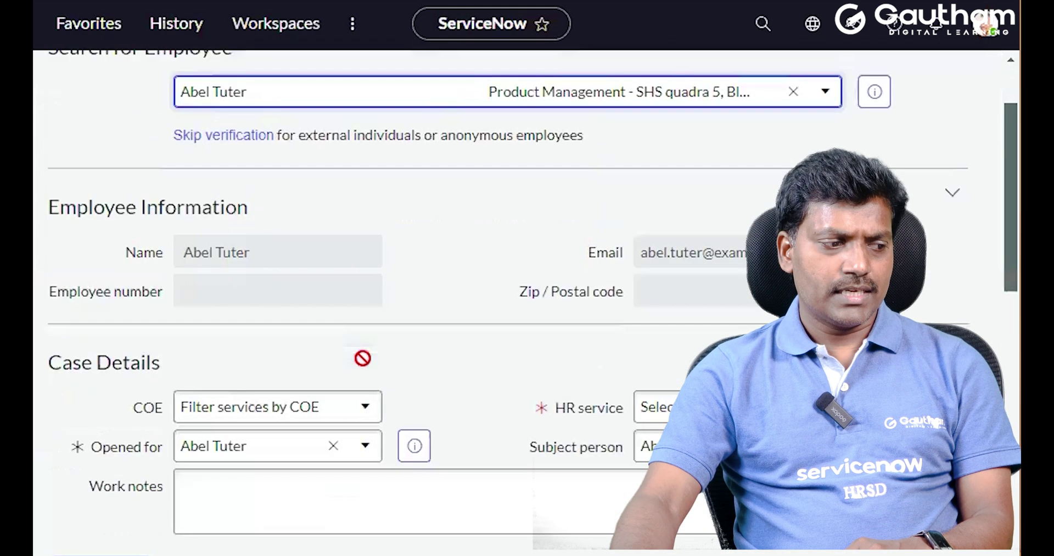
scroll(181, 307, "up", 2)
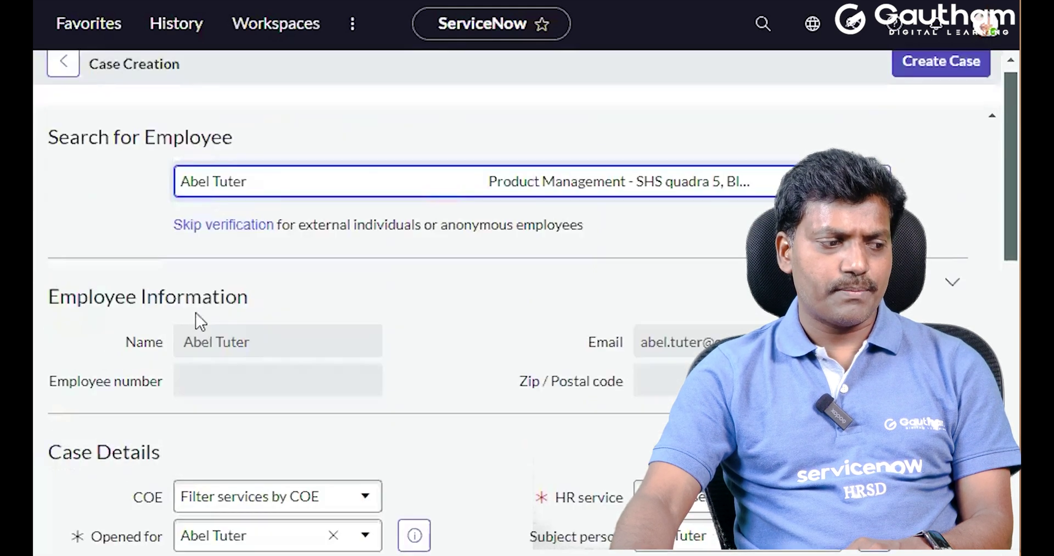
scroll(189, 329, "down", 2)
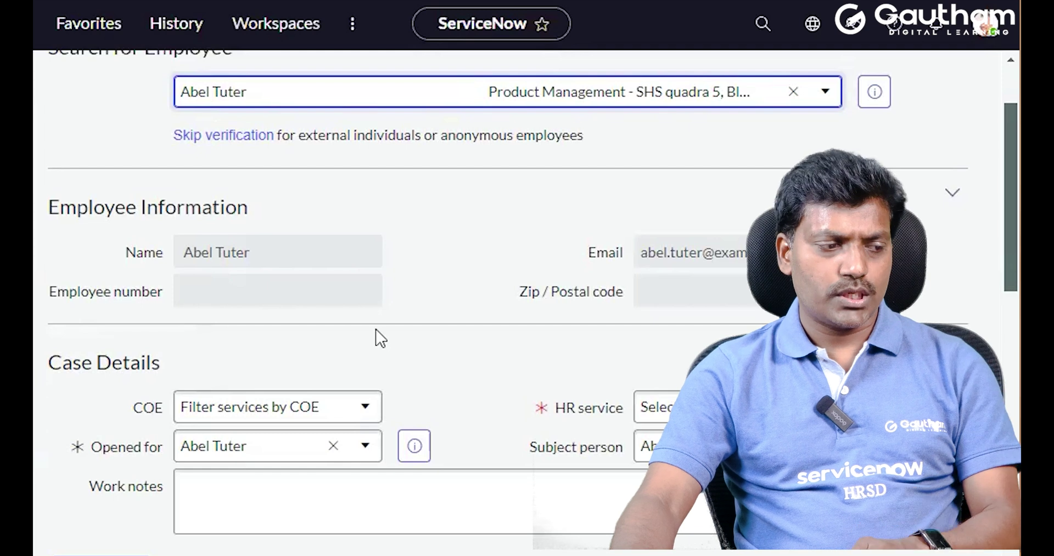
scroll(379, 337, "up", 1)
scroll(377, 329, "up", 1)
scroll(433, 388, "down", 4)
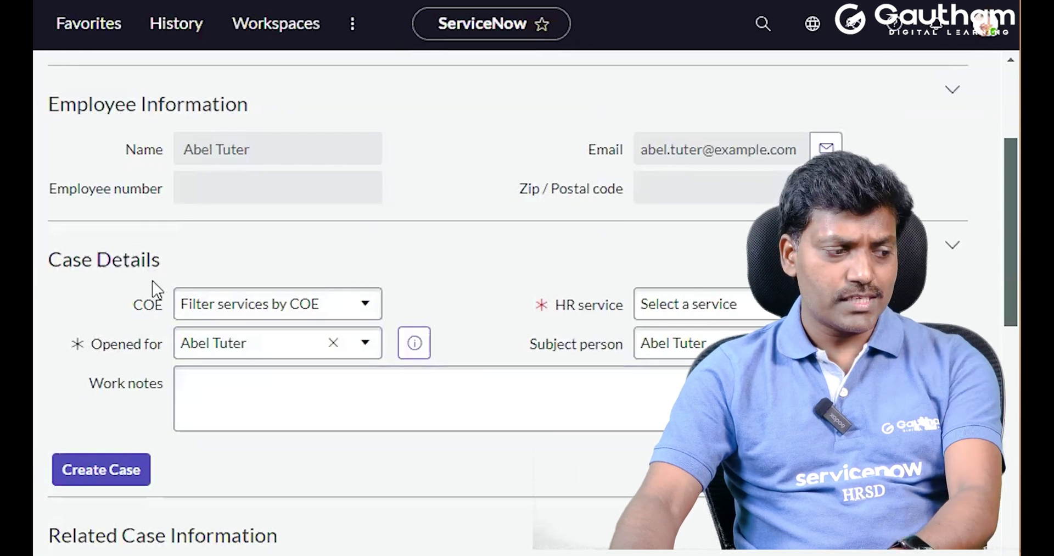
mouse_move(157, 312)
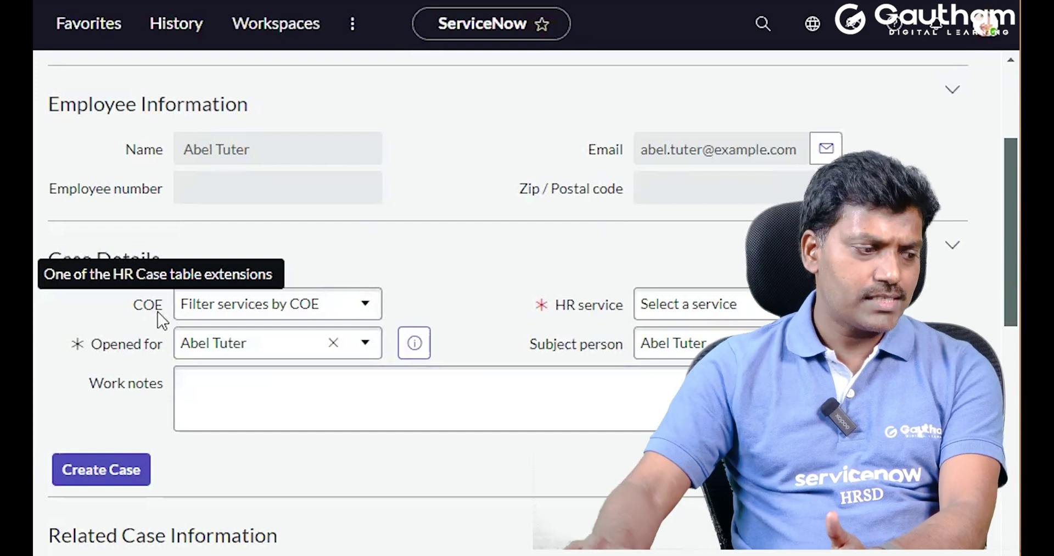
left_click(291, 314)
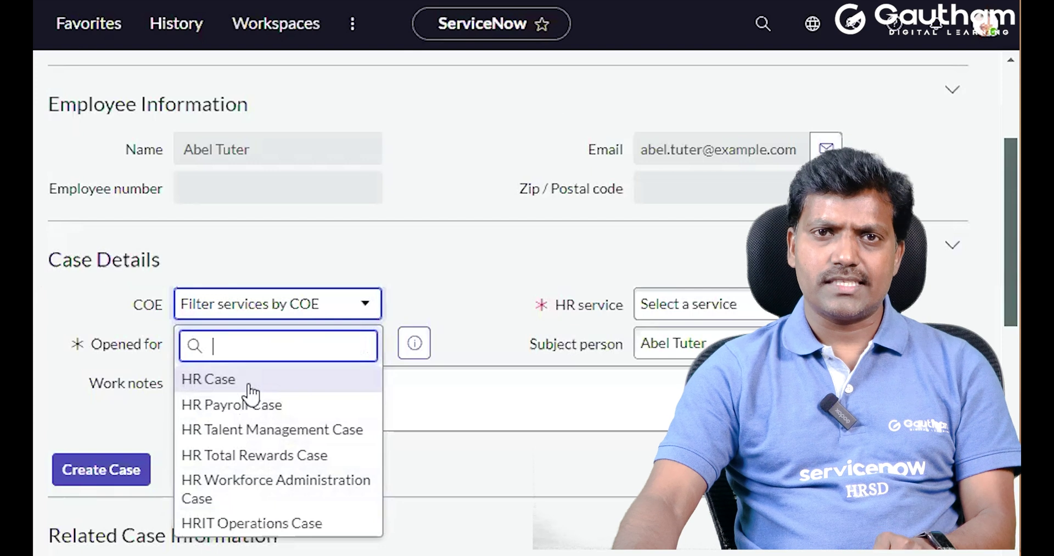
left_click(250, 385)
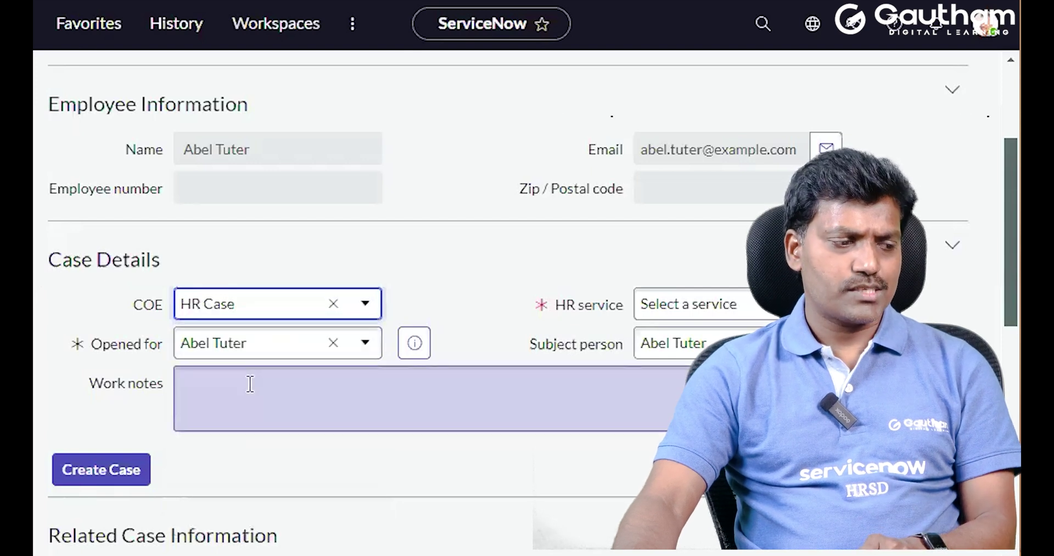
- Review the choices offered for the Opened for and COE fields, keeping HR Case as the COE
left_click(366, 344)
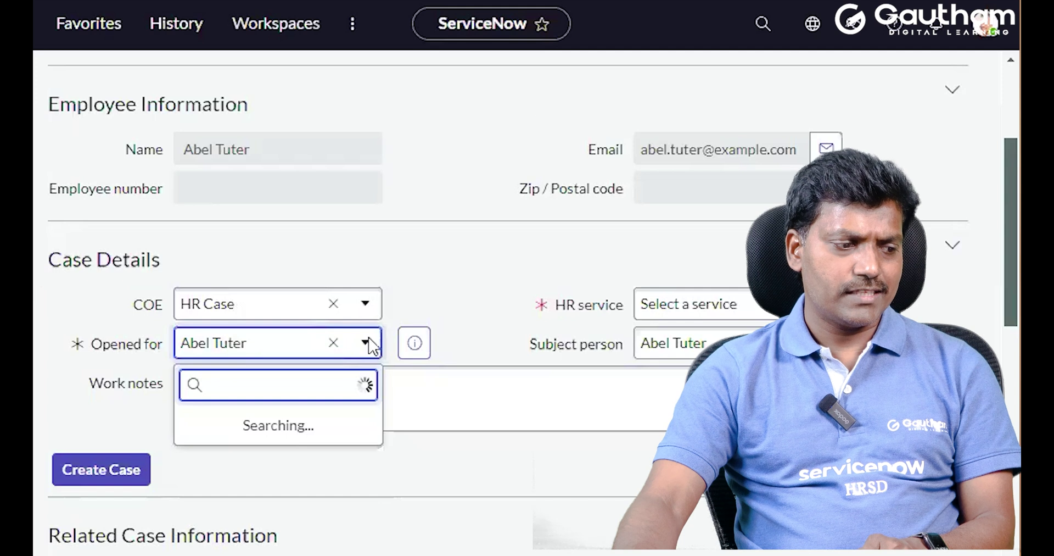
left_click(369, 344)
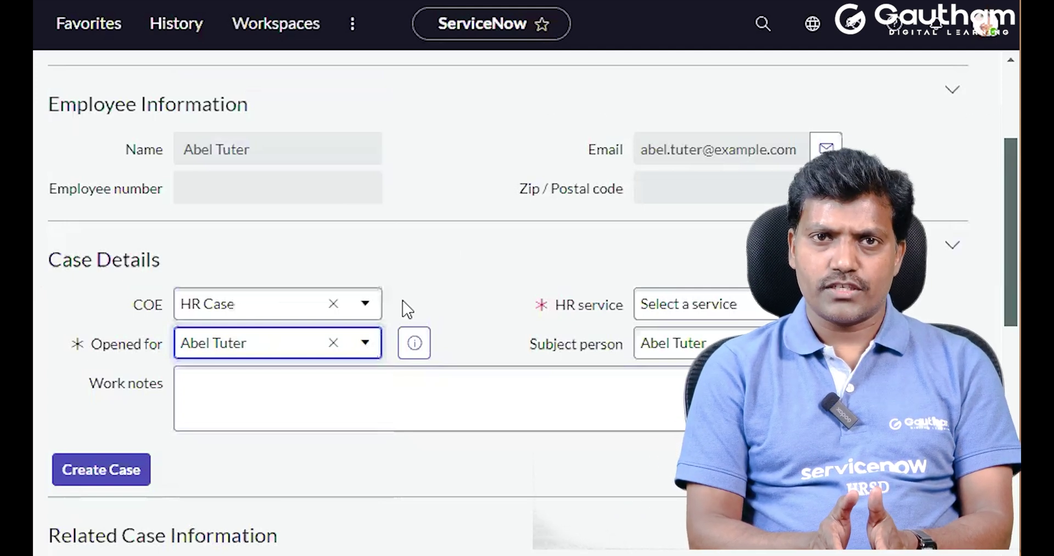
left_click(365, 303)
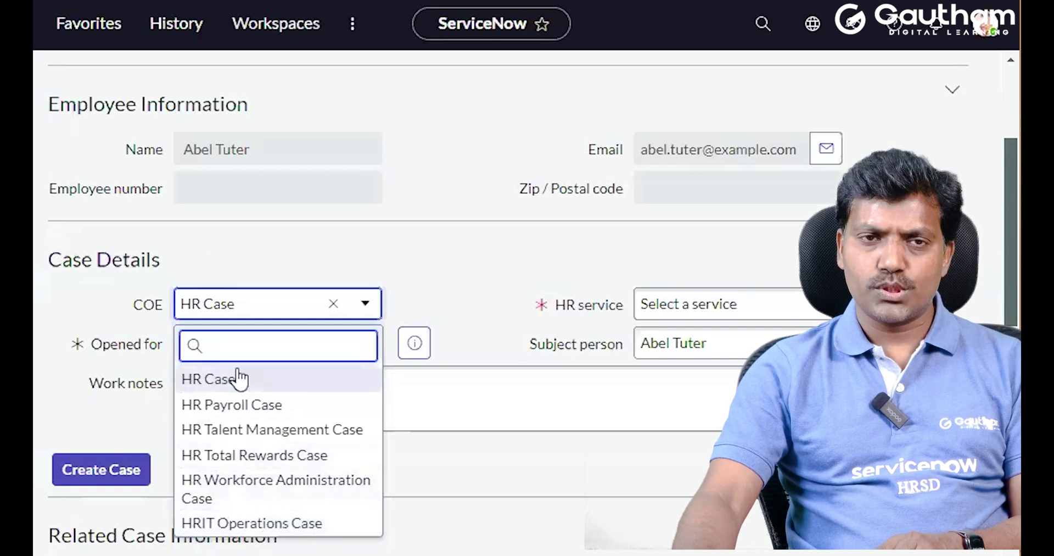
left_click(274, 389)
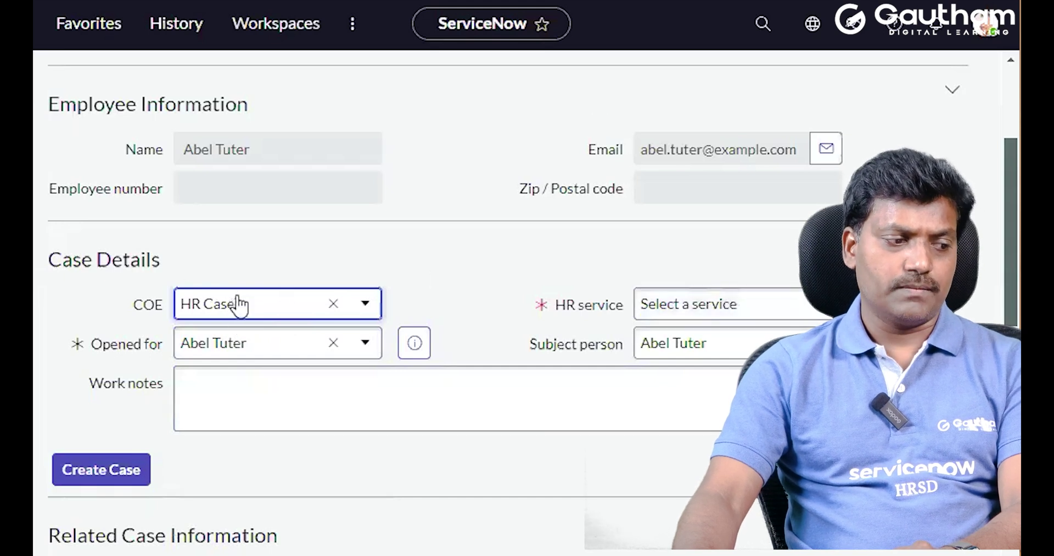
- Set the HR service of the case to General Inquiry
left_click(708, 303)
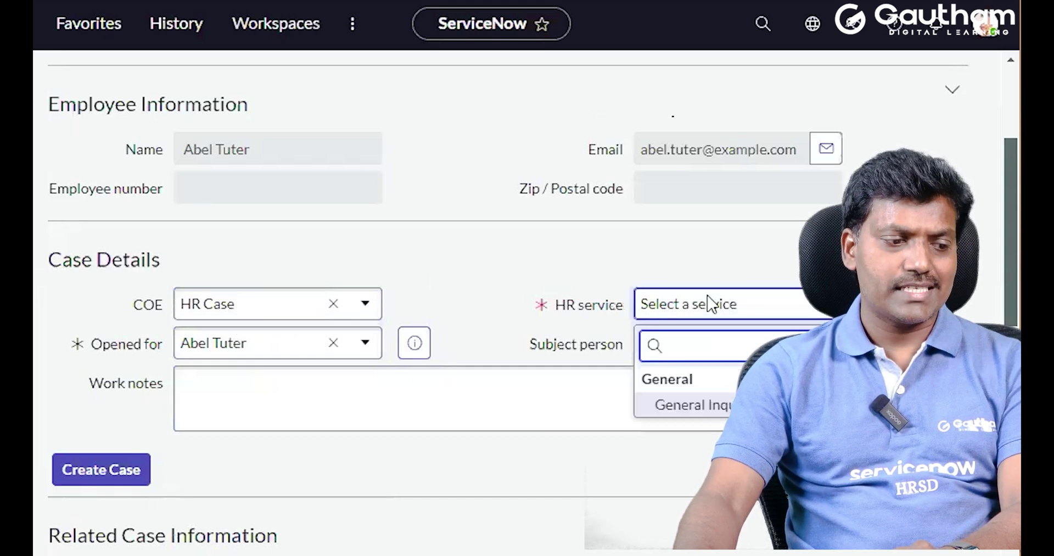
scroll(730, 358, "down", 2)
scroll(718, 327, "up", 2)
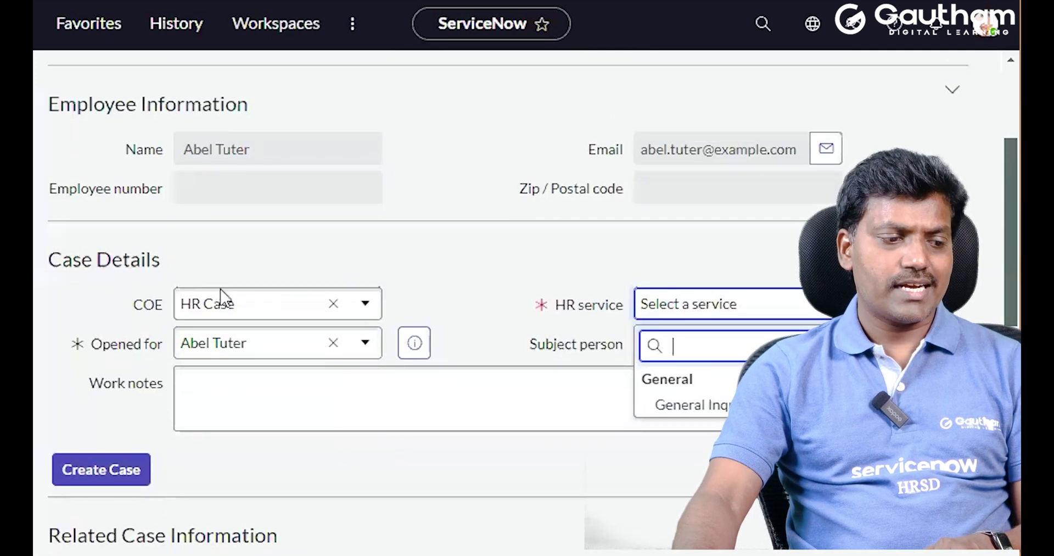
left_click(720, 405)
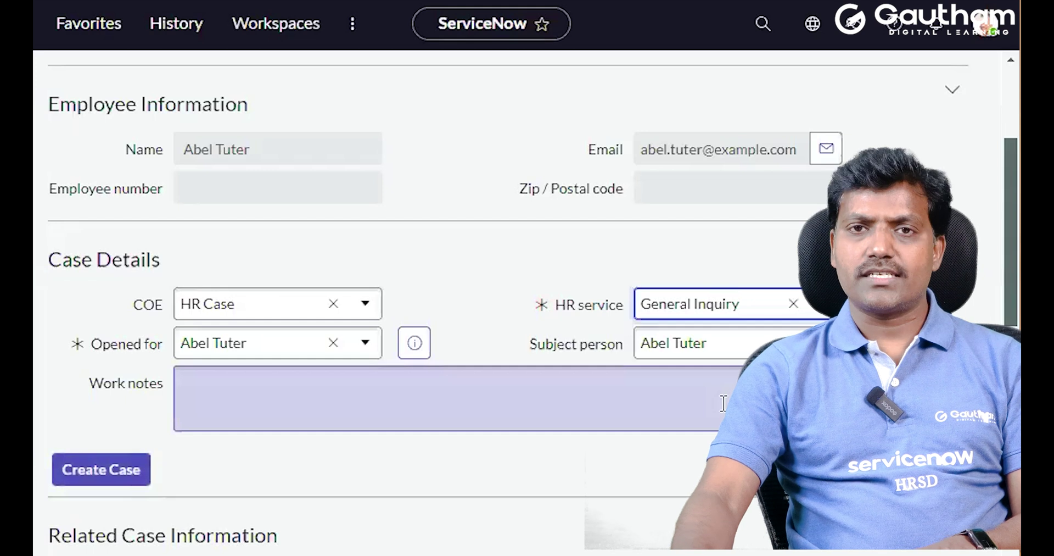
- Change the Opened for field to a different employee than the subject person
mouse_move(153, 355)
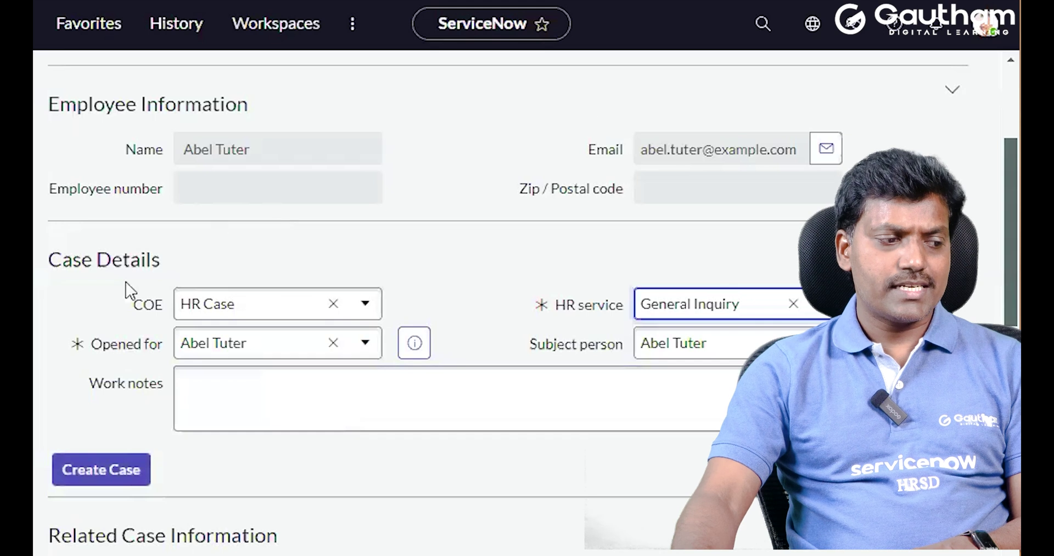
scroll(229, 242, "up", 1)
scroll(228, 243, "up", 2)
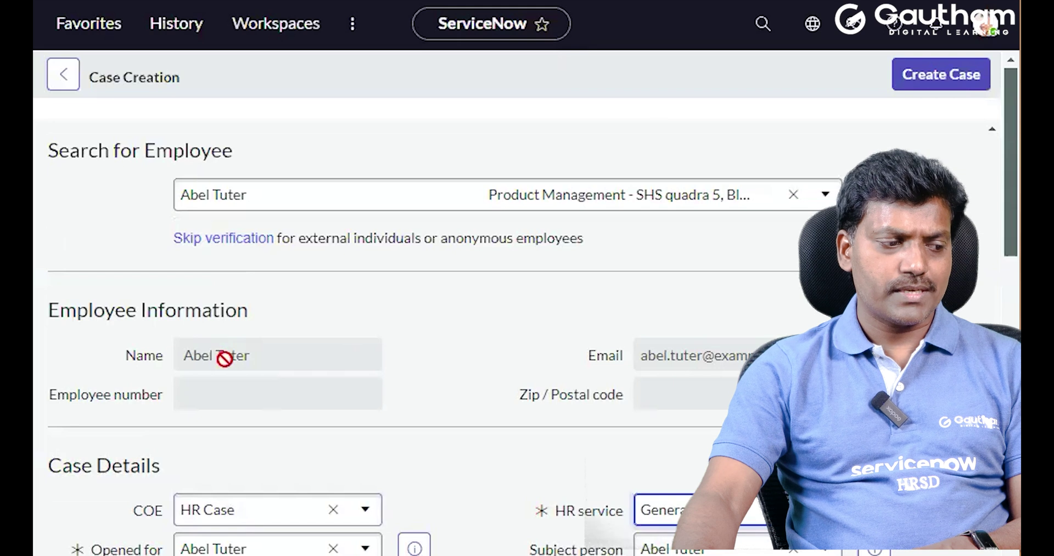
scroll(225, 358, "down", 3)
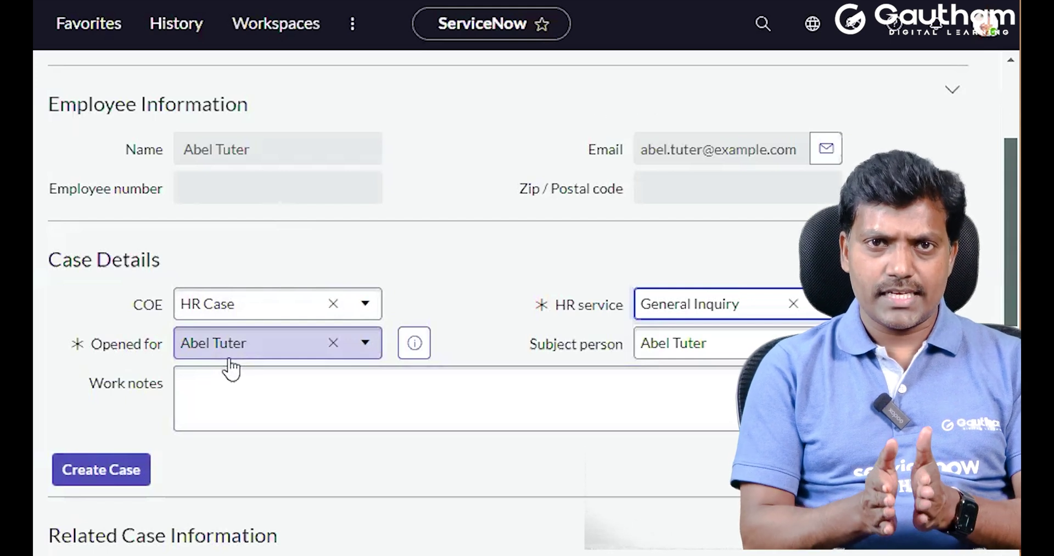
left_click(375, 345)
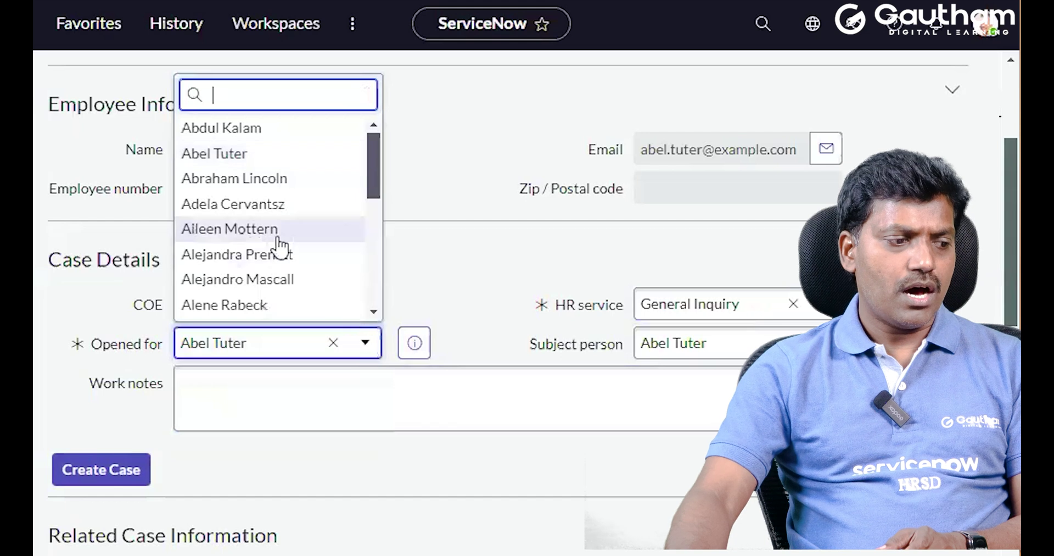
left_click(269, 230)
- Review the case form from the employee information and case details down to the Related Case Information section
scroll(391, 464, "up", 2)
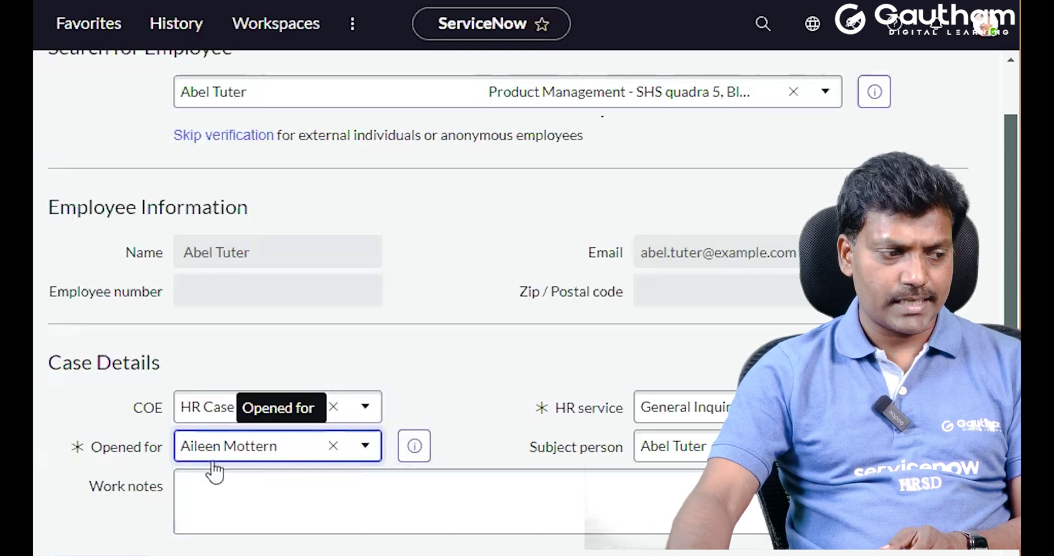
scroll(220, 472, "up", 1)
scroll(221, 475, "up", 2)
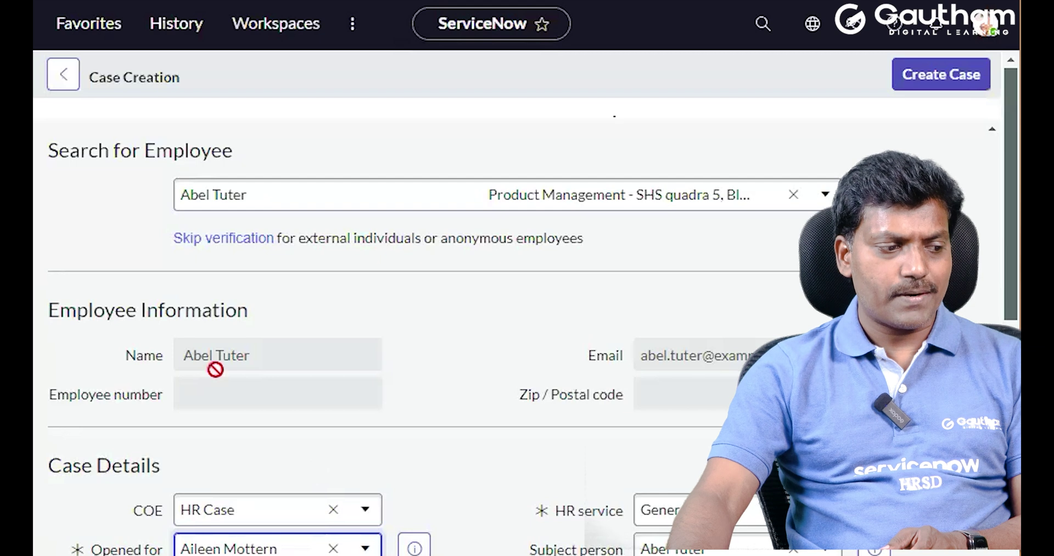
scroll(230, 405, "down", 3)
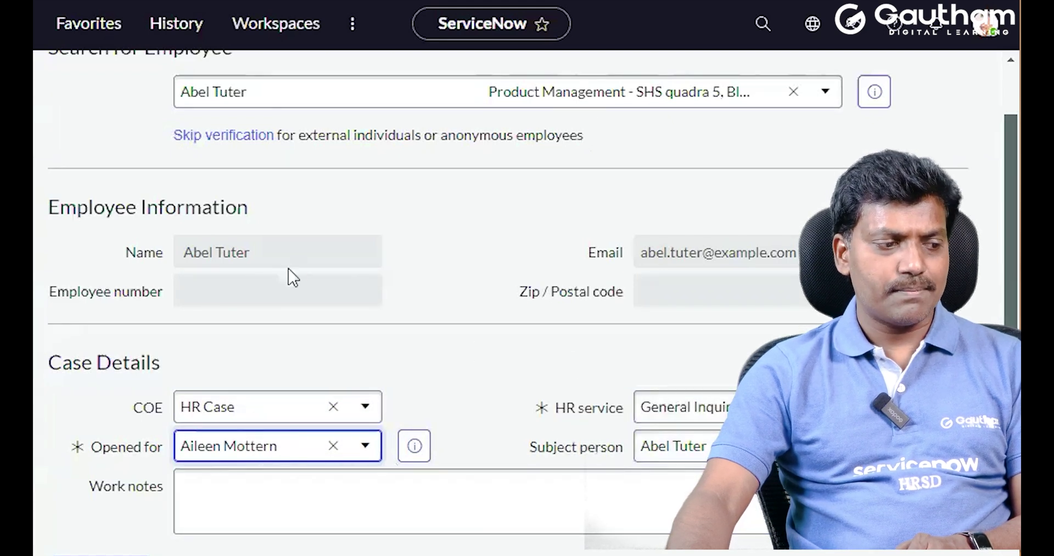
scroll(555, 390, "down", 2)
left_click(419, 419)
scroll(420, 419, "up", 4)
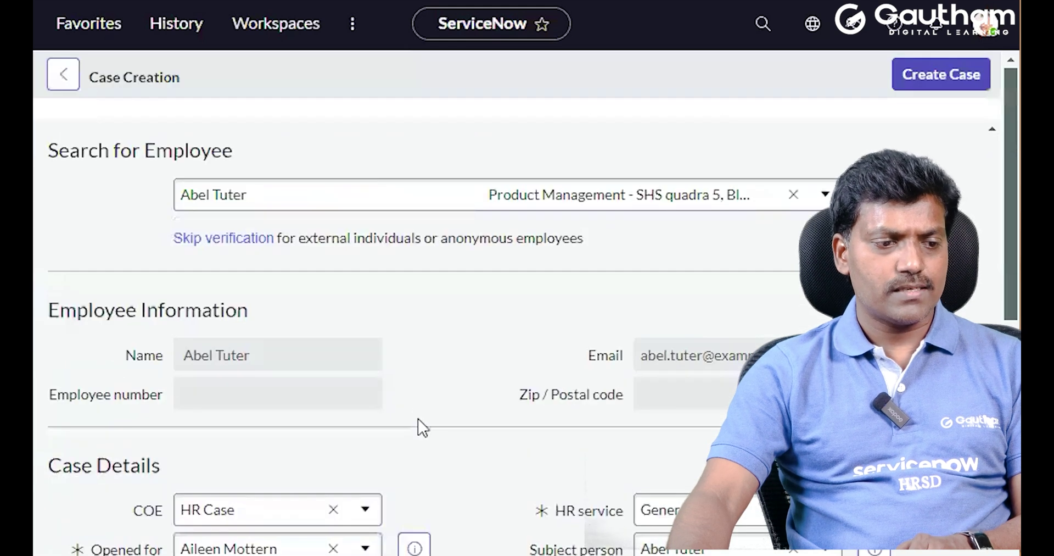
scroll(418, 417, "down", 5)
left_click(275, 308)
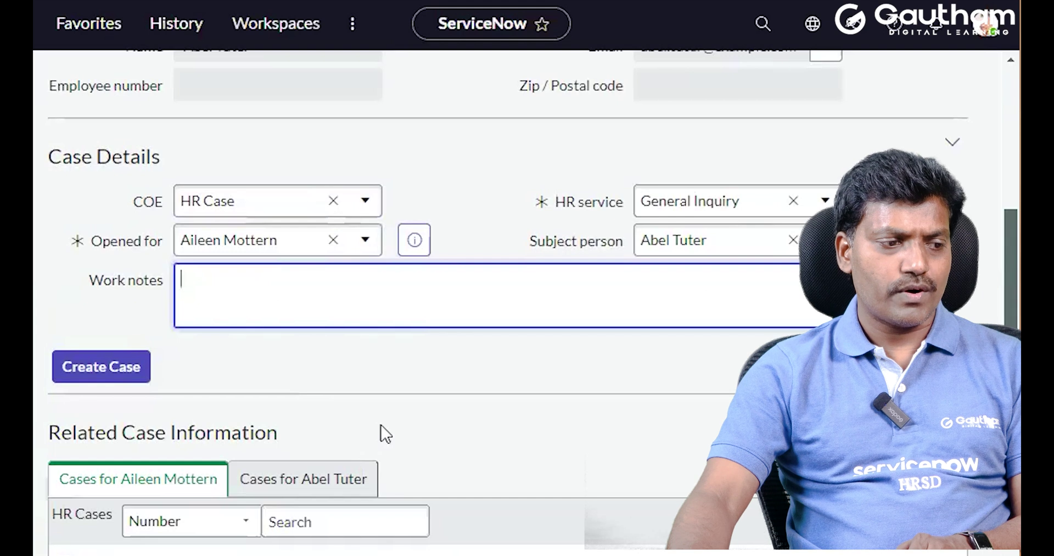
scroll(385, 433, "down", 3)
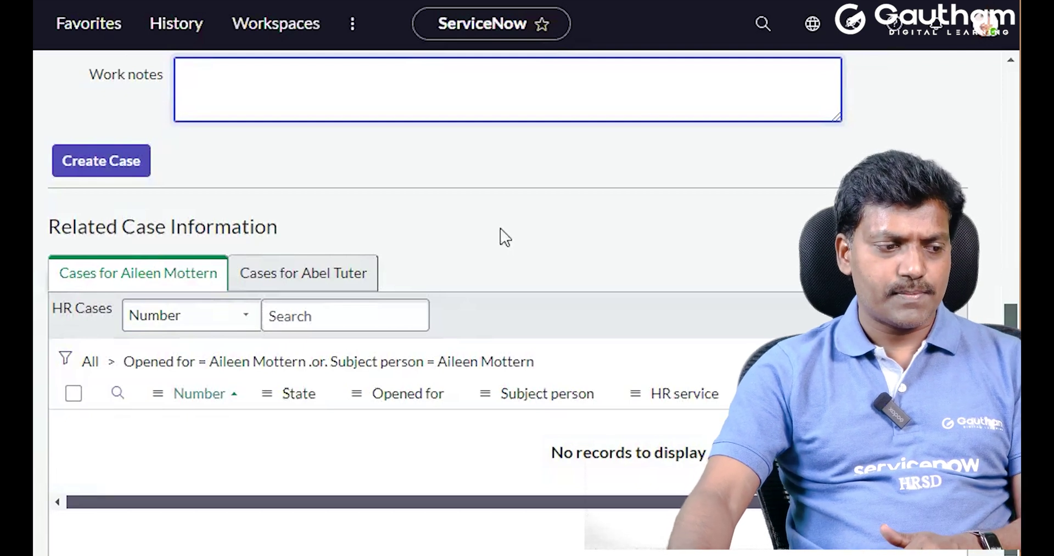
scroll(479, 257, "up", 10)
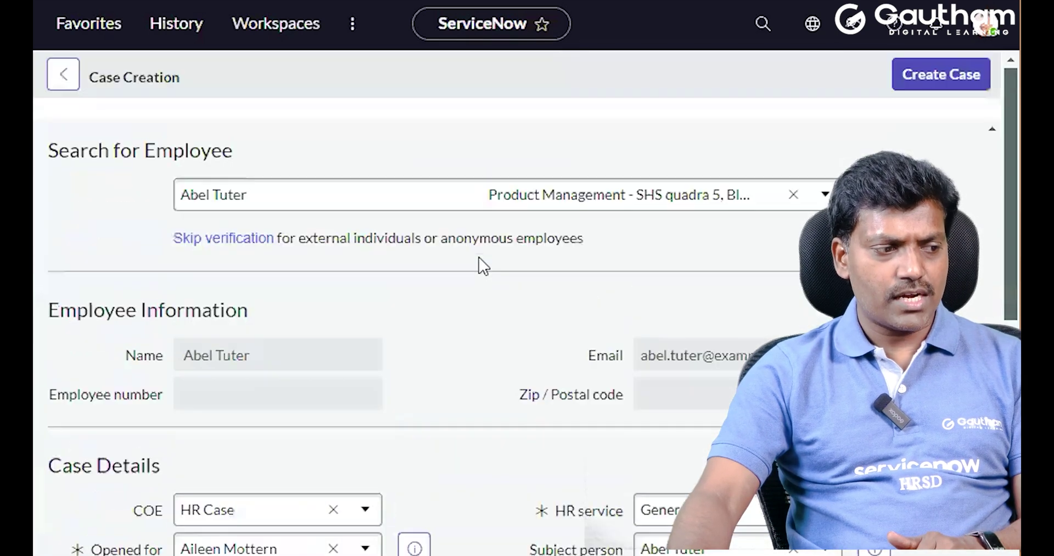
scroll(434, 348, "down", 10)
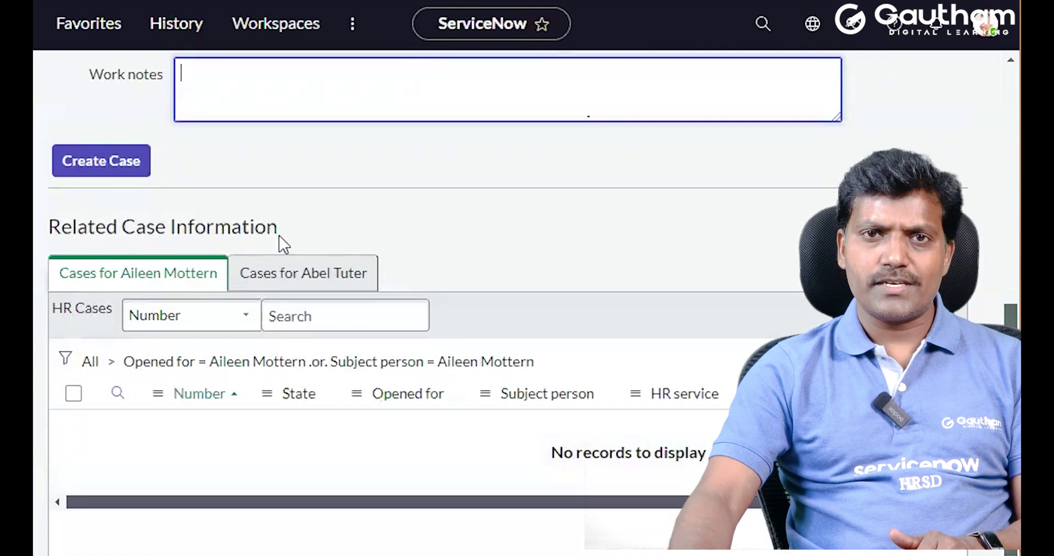
- Recheck the employee information and case details against the related cases listed for the Opened for employee
scroll(198, 421, "up", 5)
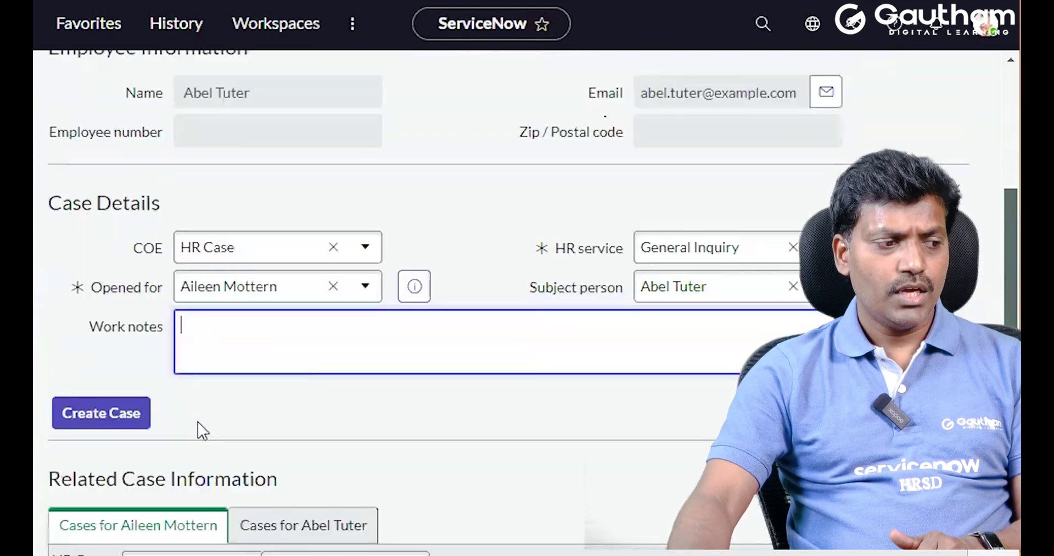
scroll(198, 420, "up", 4)
scroll(197, 423, "down", 7)
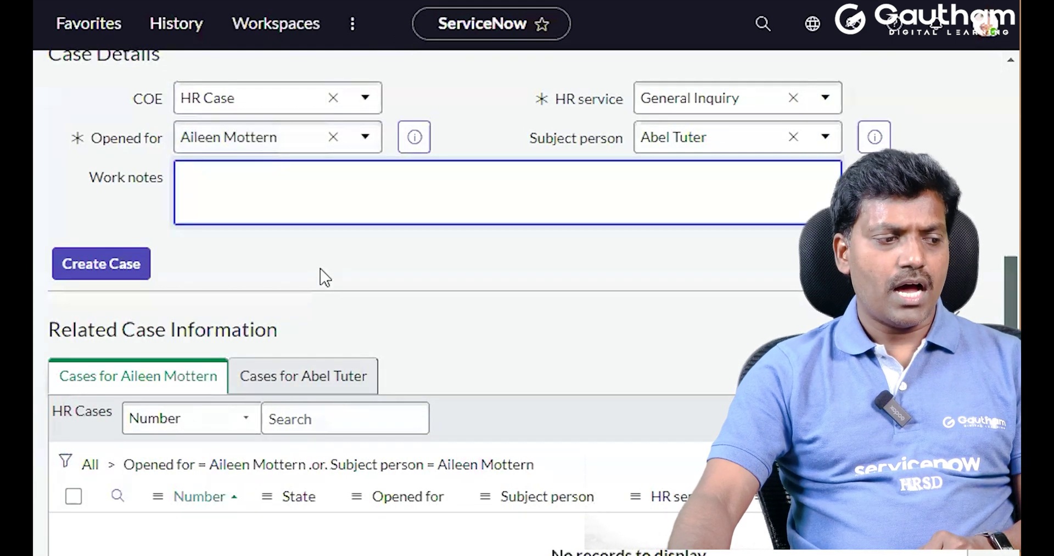
scroll(352, 296, "down", 3)
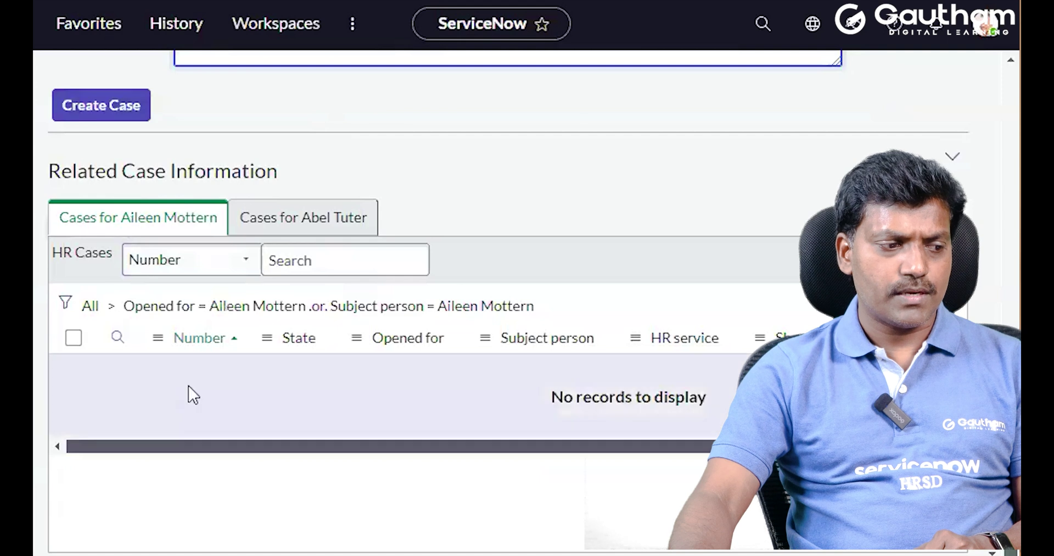
scroll(193, 391, "up", 8)
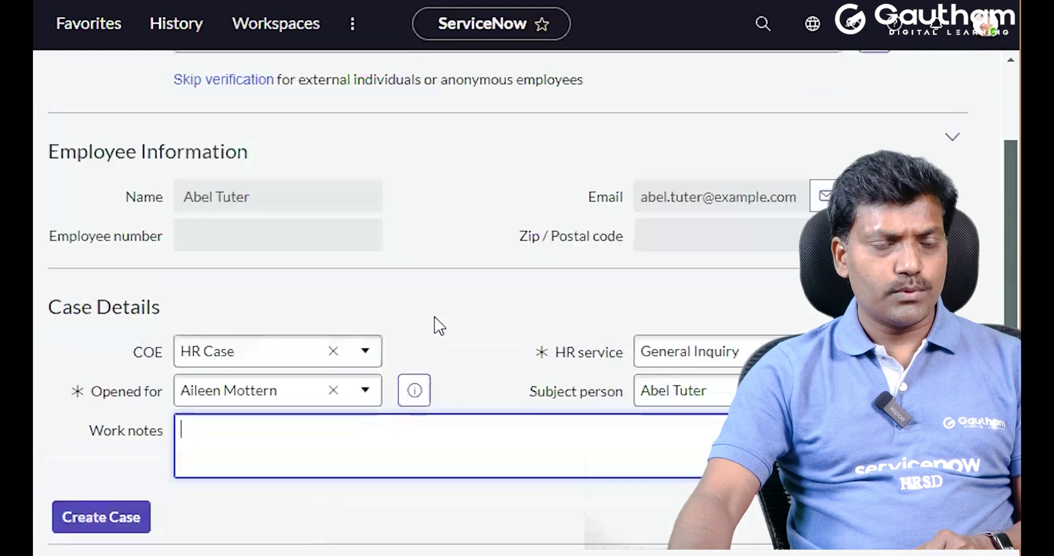
scroll(319, 297, "down", 6)
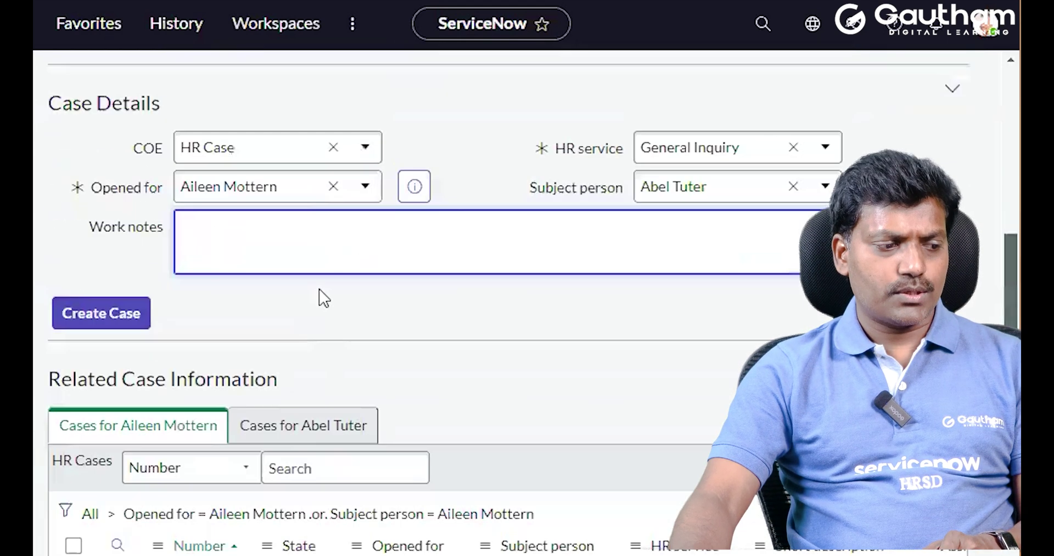
scroll(405, 313, "down", 2)
- Examine the subject person's existing HR cases, including their states and HR services, in the Related Case Information section
left_click(321, 237)
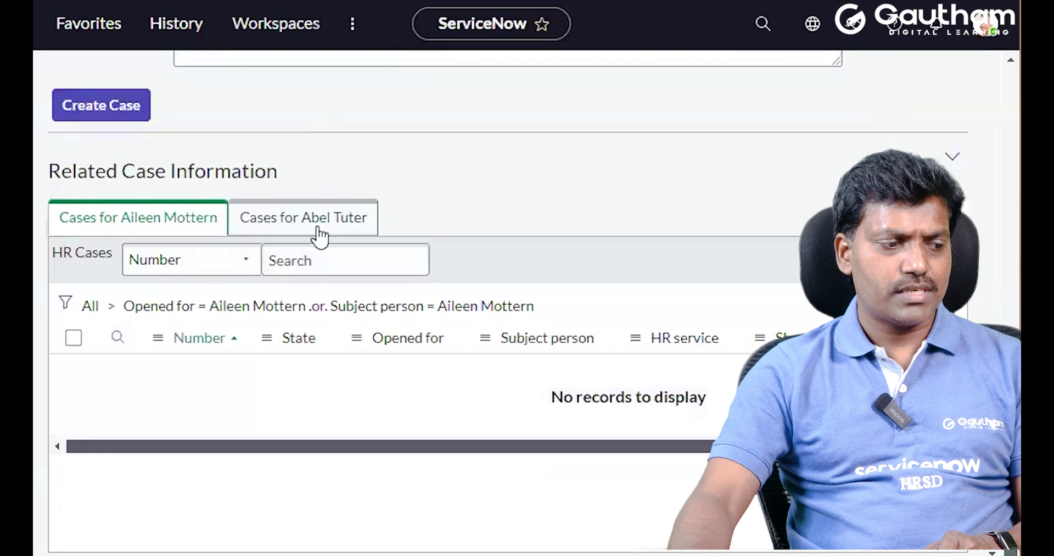
scroll(349, 417, "down", 7)
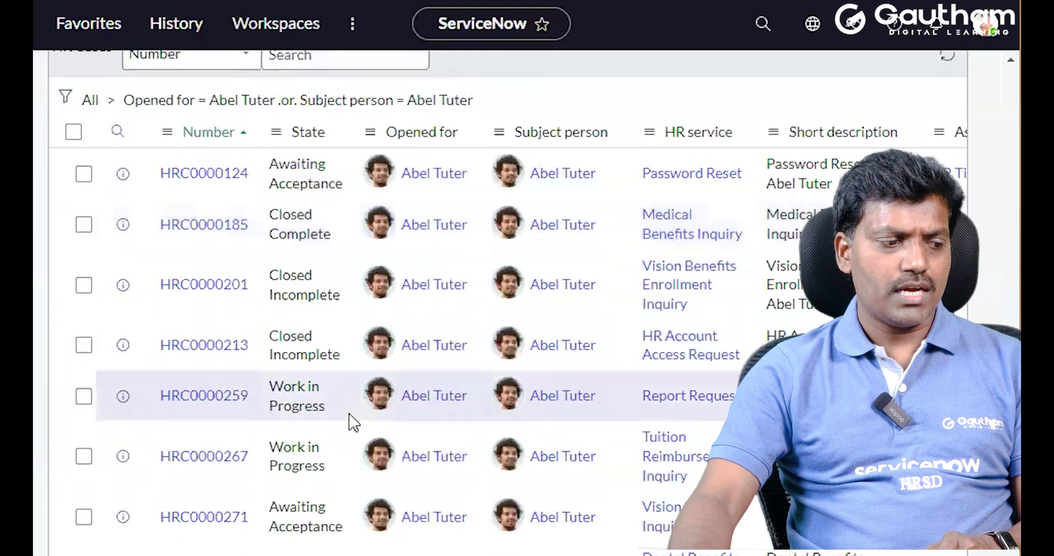
scroll(354, 423, "up", 4)
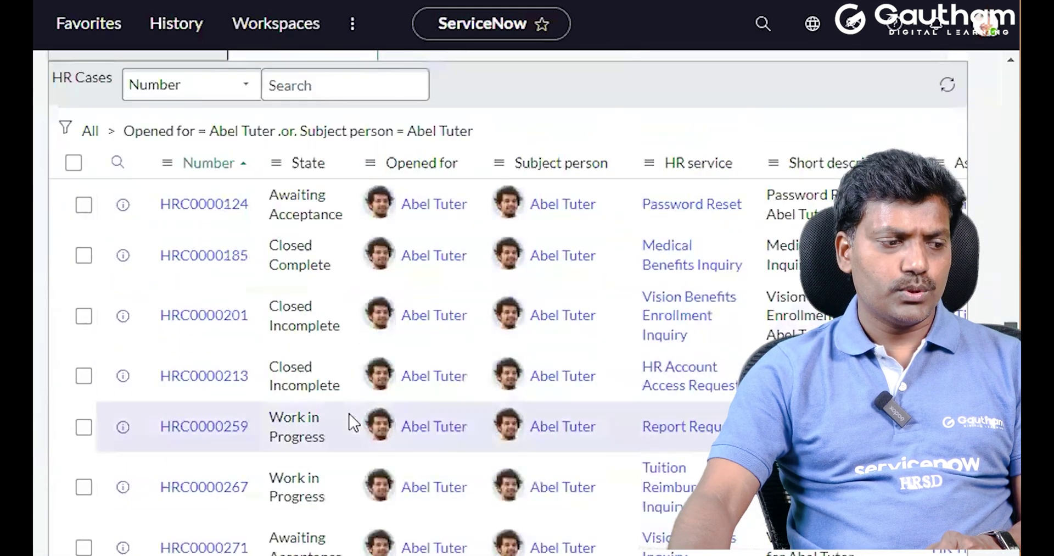
scroll(350, 413, "down", 4)
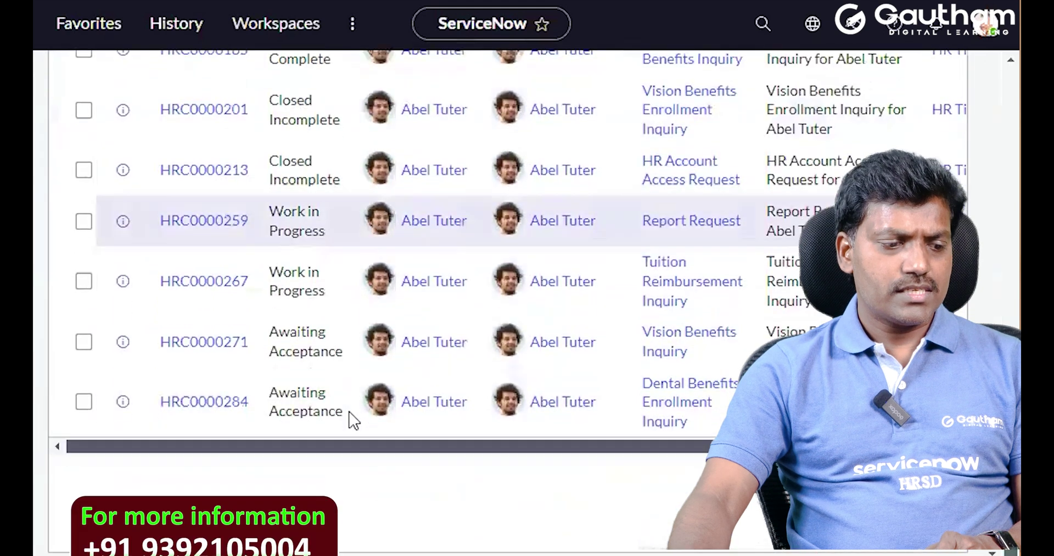
scroll(417, 496, "up", 6)
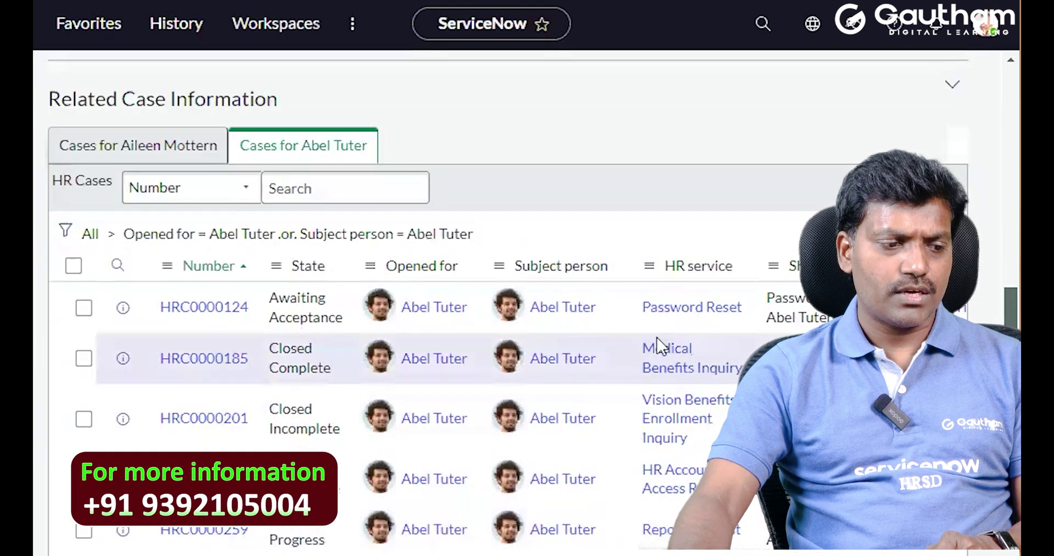
scroll(657, 243, "down", 4)
scroll(709, 384, "up", 4)
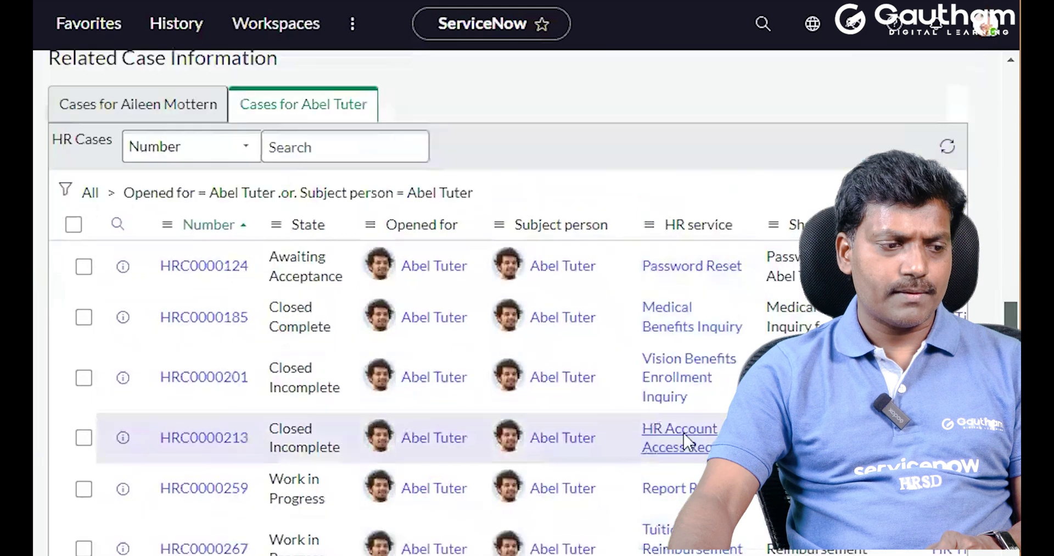
scroll(677, 346, "down", 2)
- Create the General Inquiry HR case from the completed Case Creation form
scroll(688, 443, "up", 10)
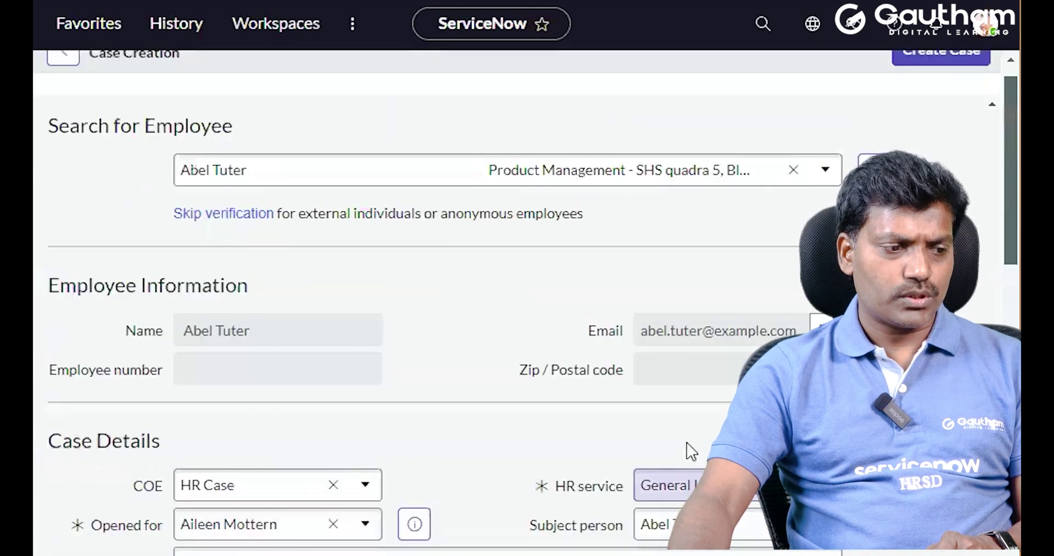
right_click(725, 68)
left_click(824, 78)
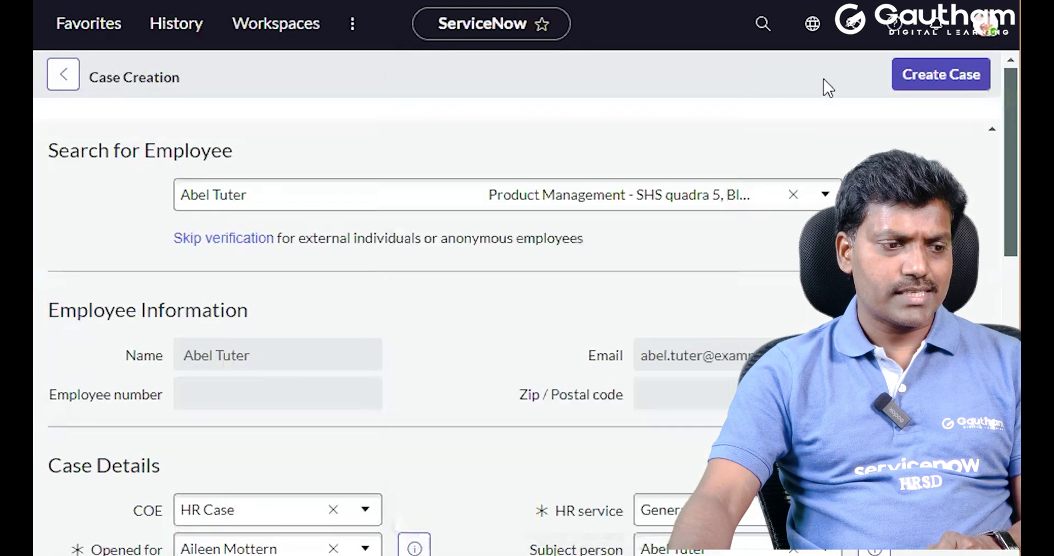
left_click(926, 88)
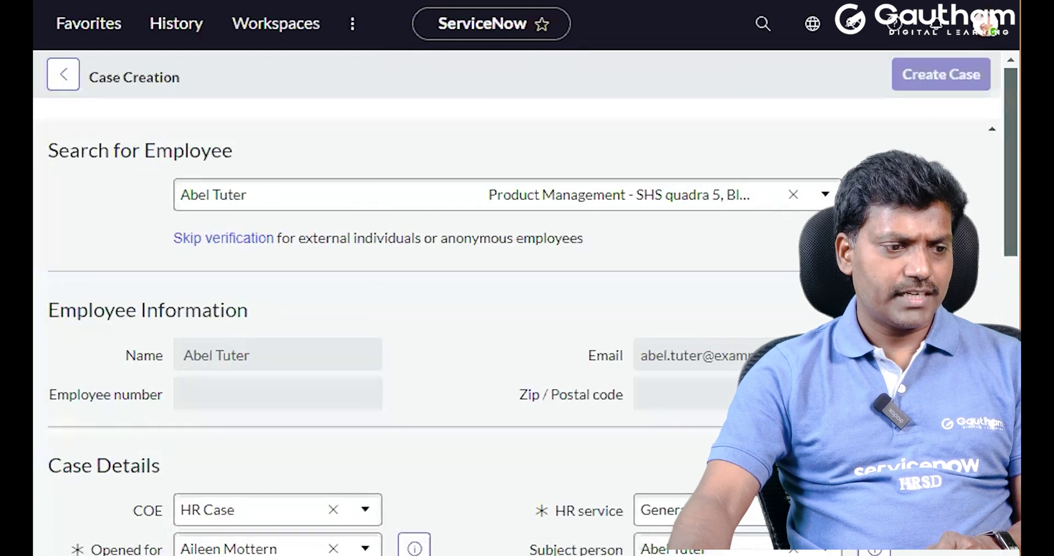
scroll(595, 288, "down", 6)
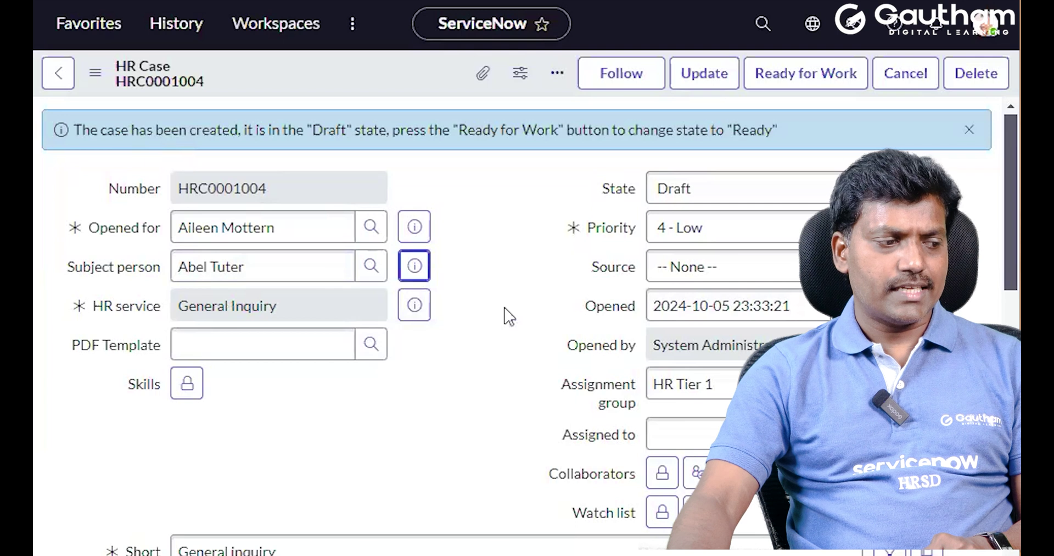
- Open the HR Cases list and filter it to cases with Created on Today
left_click(970, 130)
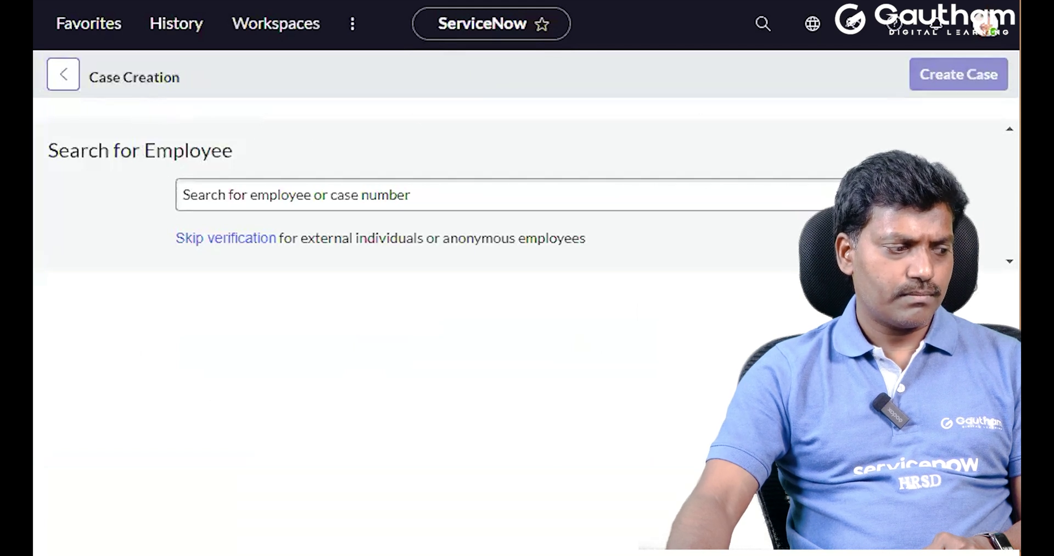
left_click(463, 99)
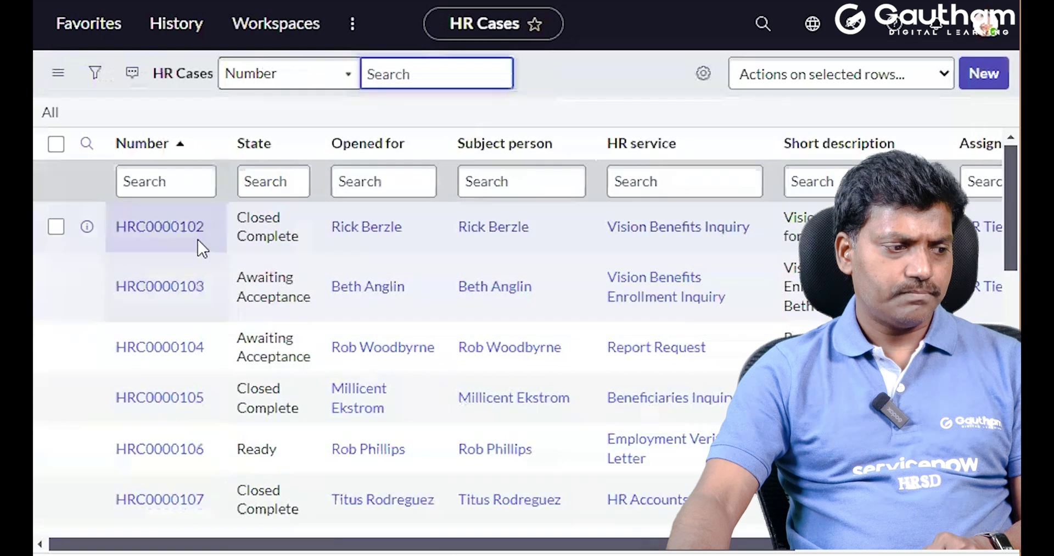
left_click(95, 73)
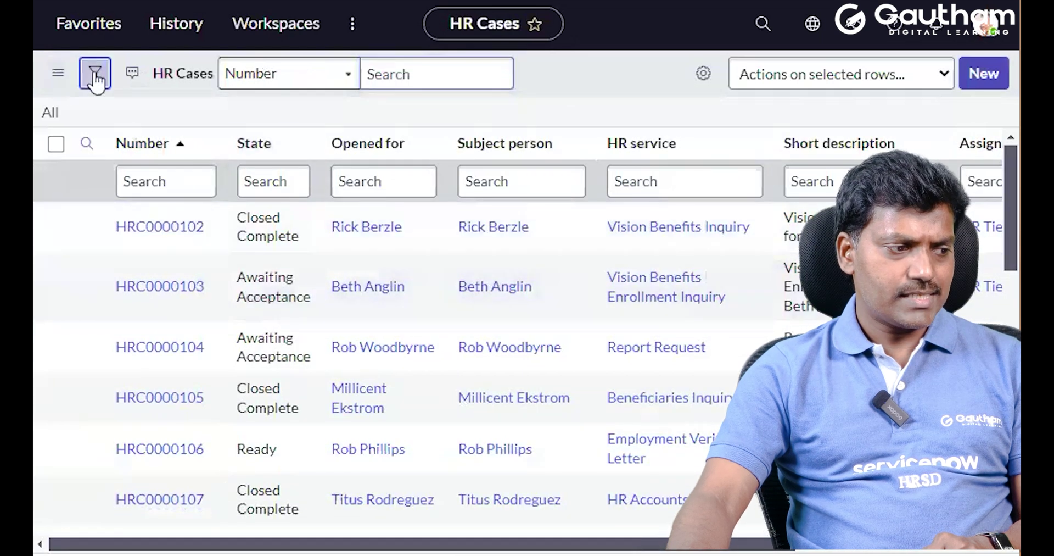
left_click(179, 200)
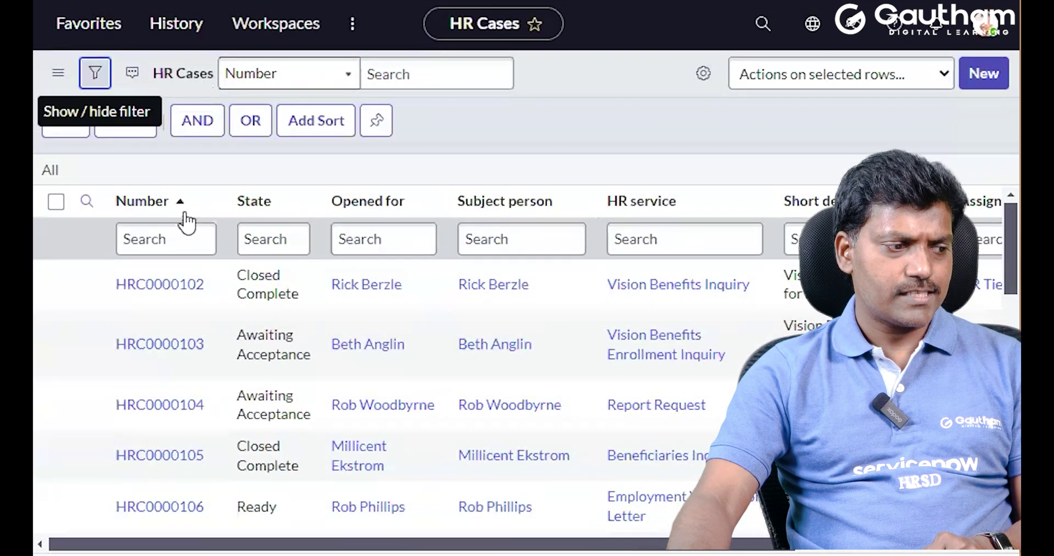
left_click(148, 178)
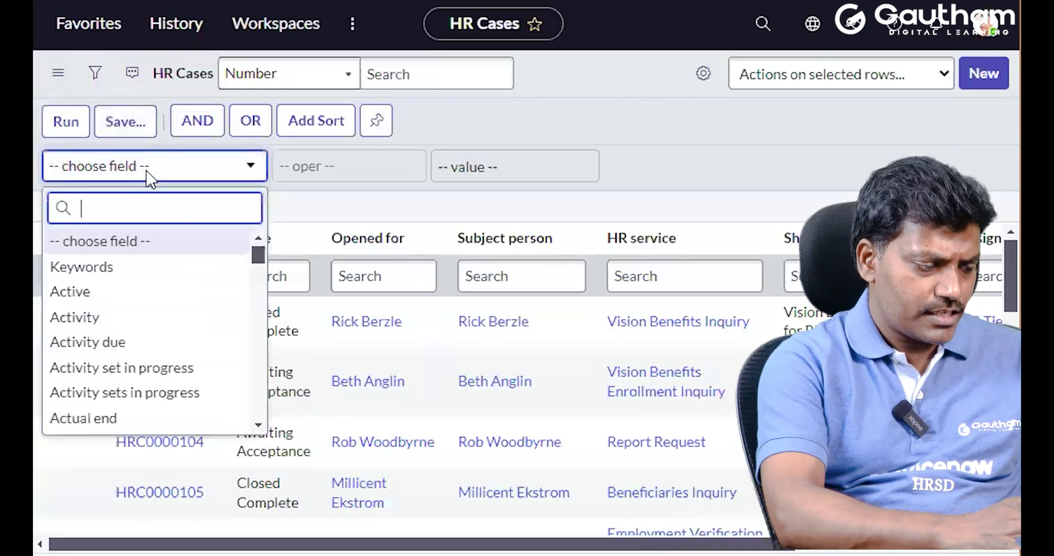
type("created")
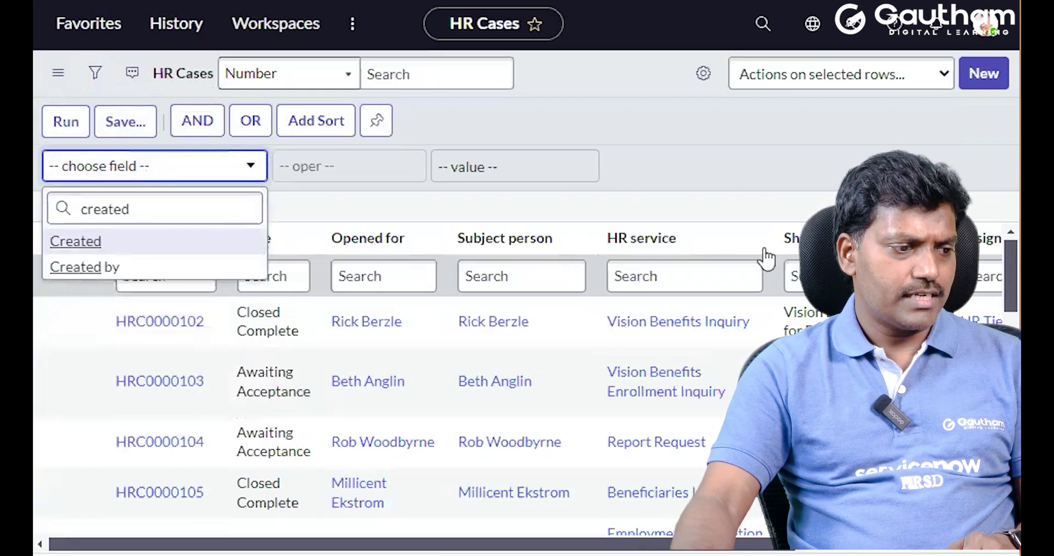
key("Return")
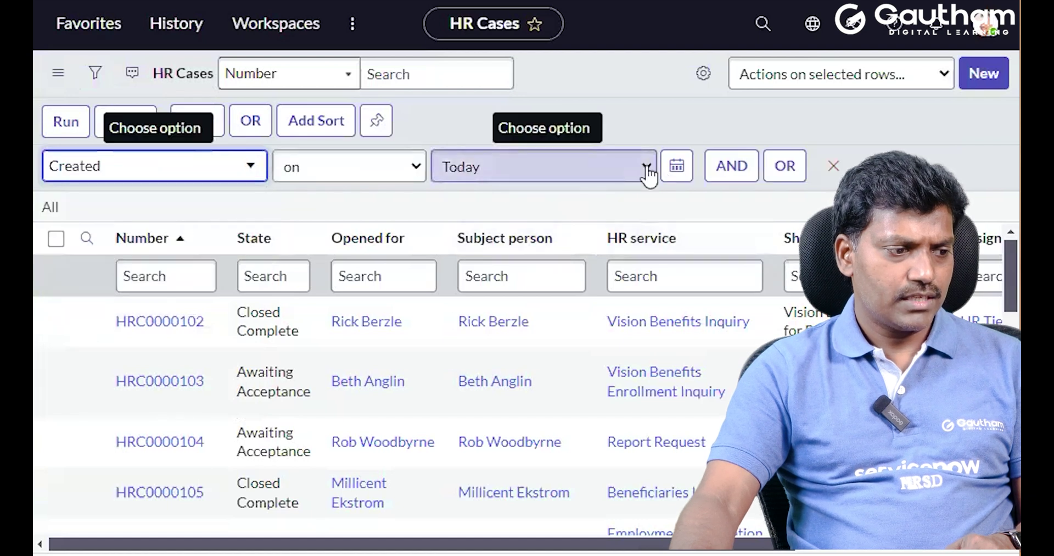
key("Return")
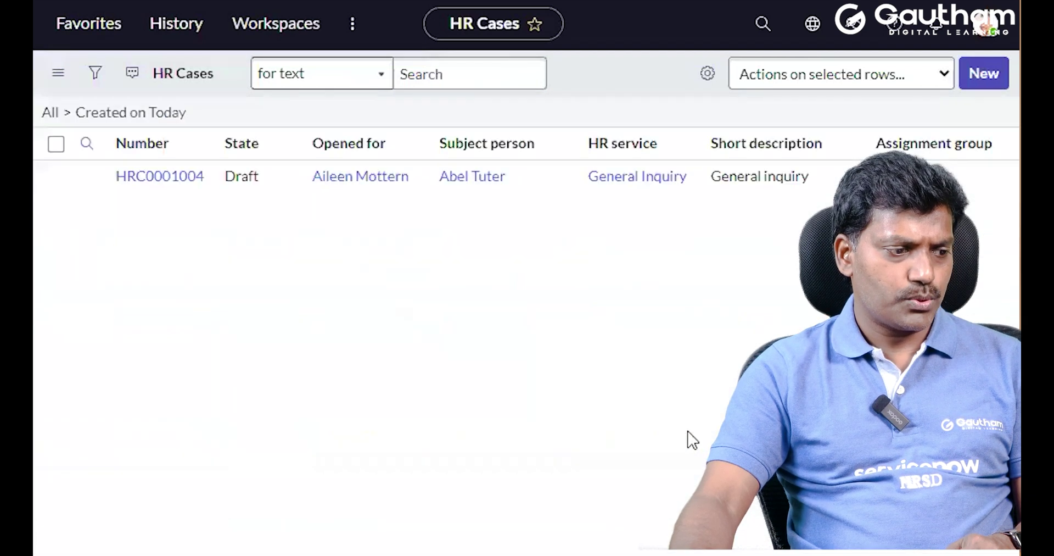
- Preview the General Inquiry case created today, then open its full record and look through the form
left_click(153, 219)
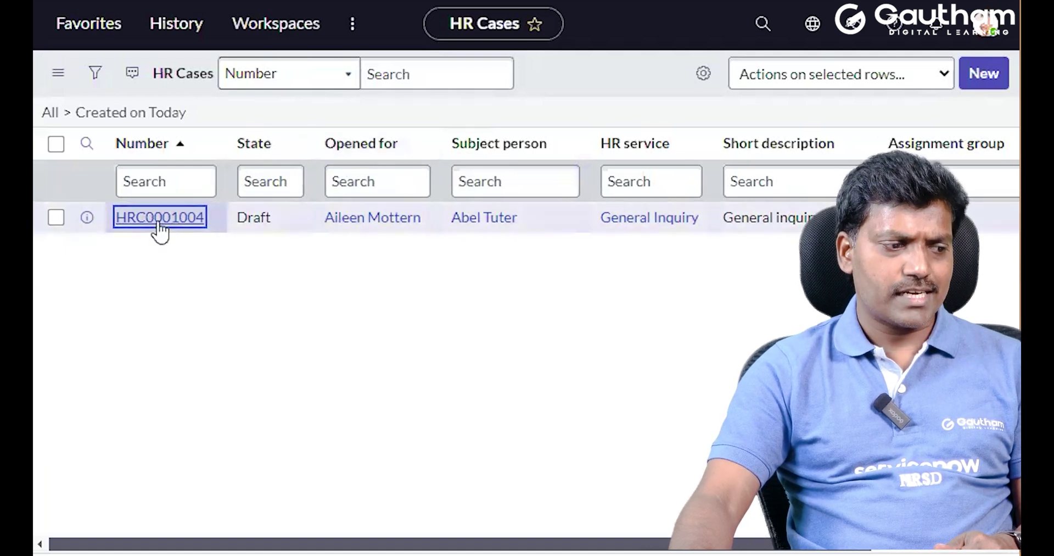
left_click(87, 221)
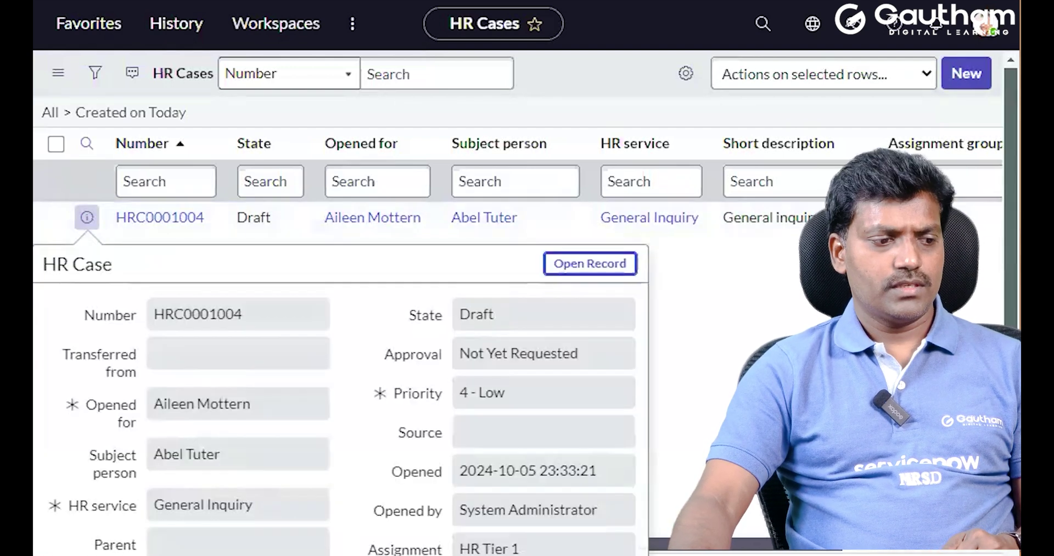
left_click(590, 263)
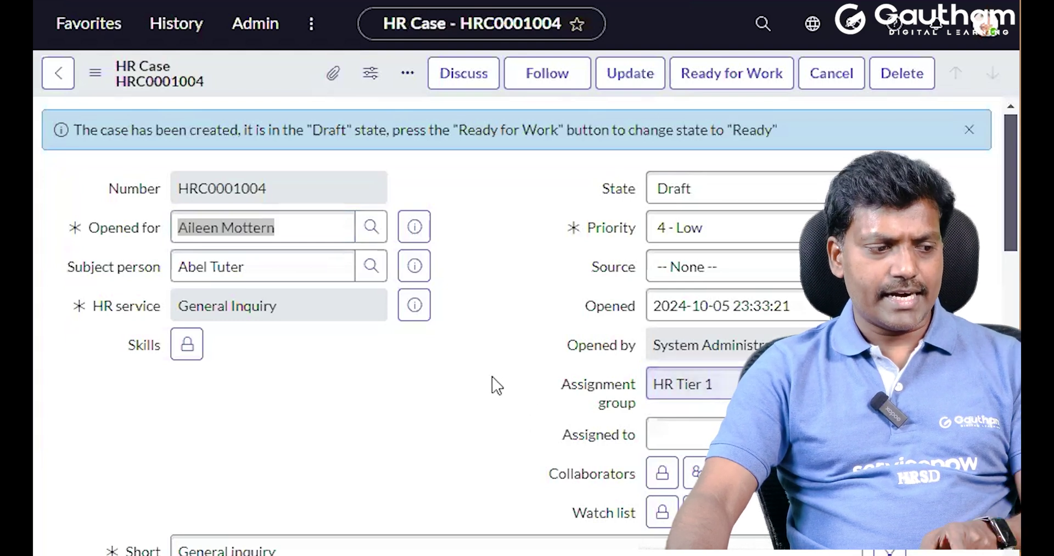
scroll(492, 381, "down", 5)
scroll(484, 381, "up", 5)
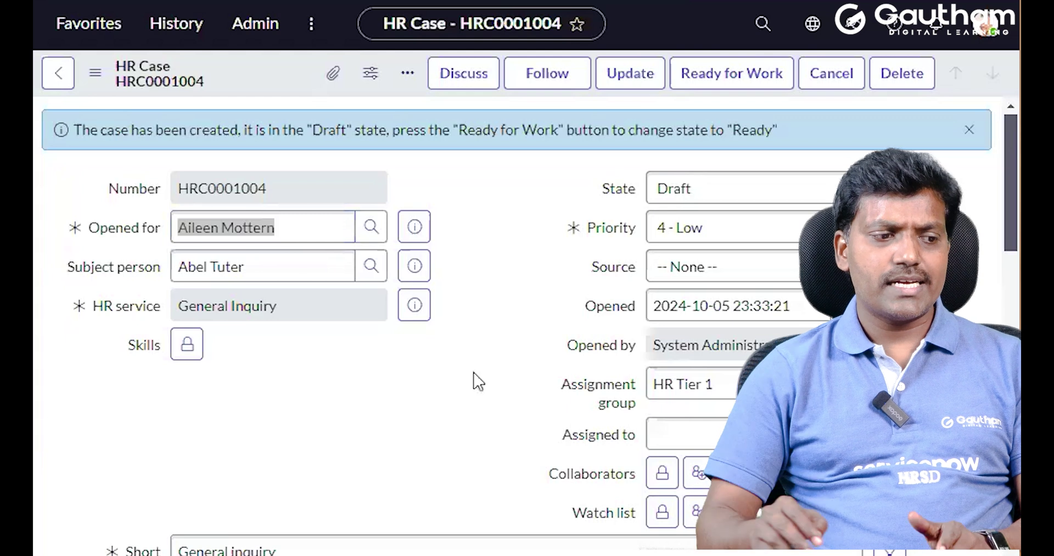